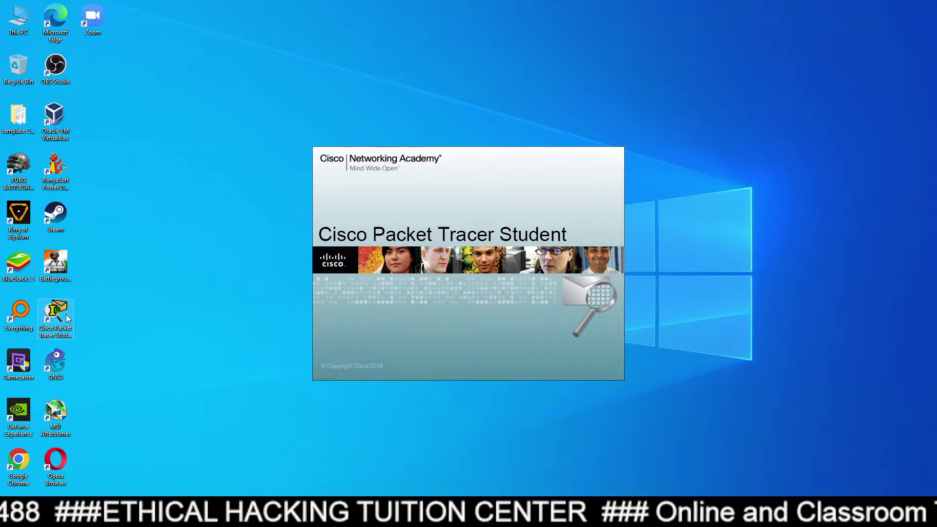
Launch a second Packet Tracer instance and place the two windows left and right.
drag(472, 113, 330, 21)
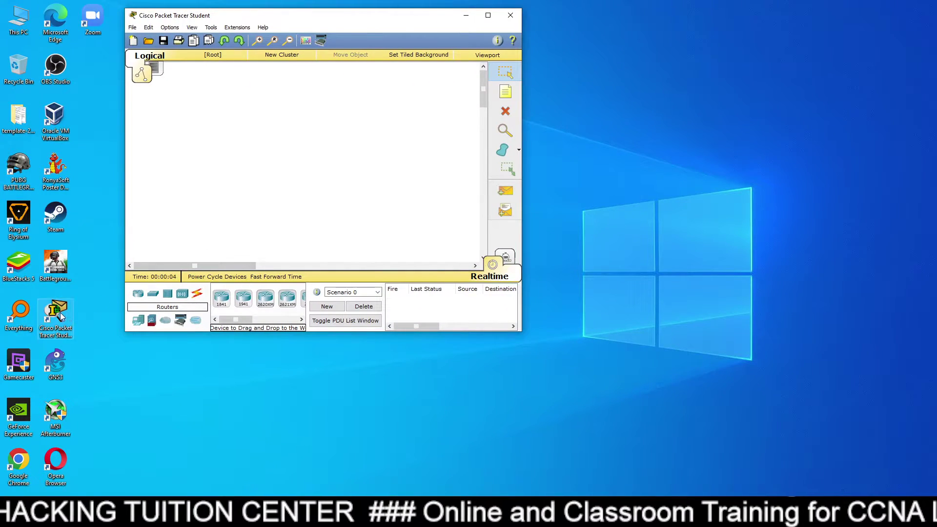
double_click(56, 315)
drag(365, 21, 227, 87)
drag(478, 111, 696, 59)
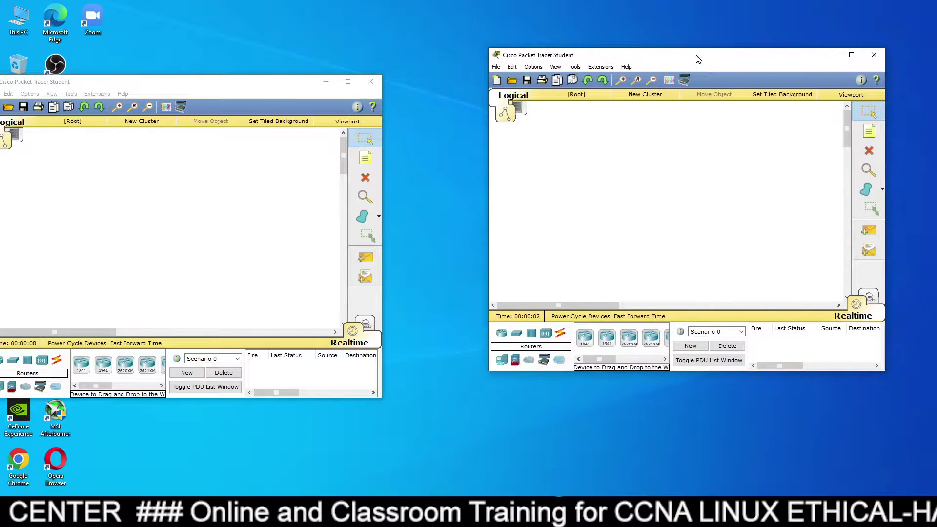
drag(251, 86, 322, 63)
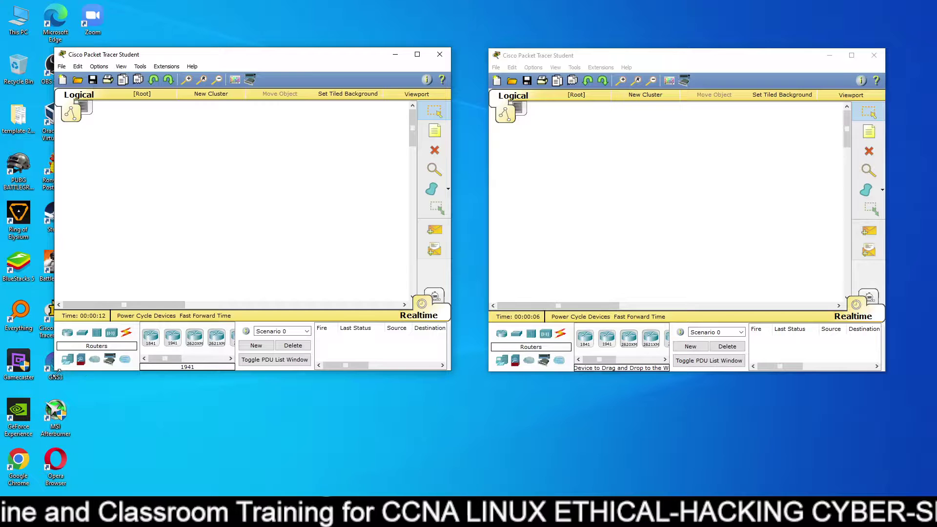
Enlarge both workspace windows so each fills its half of the desktop.
drag(54, 370, 2, 409)
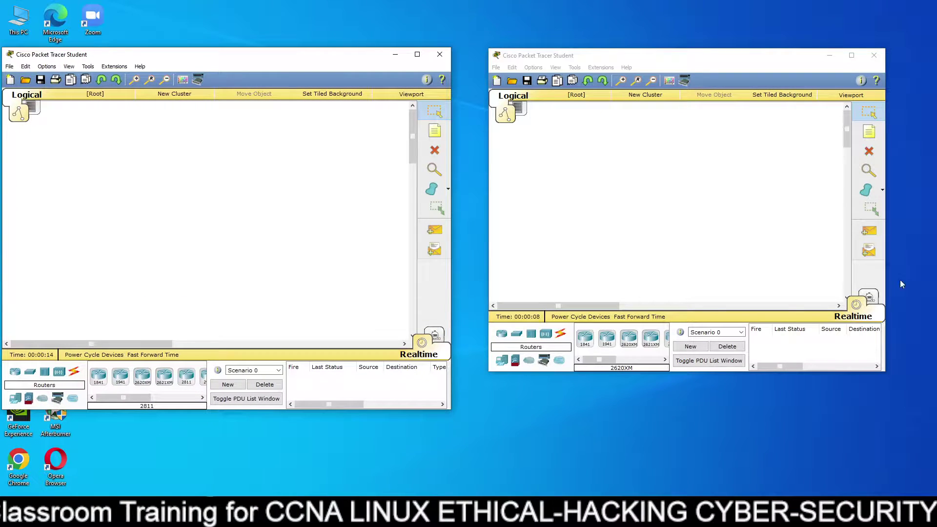
drag(885, 375, 930, 418)
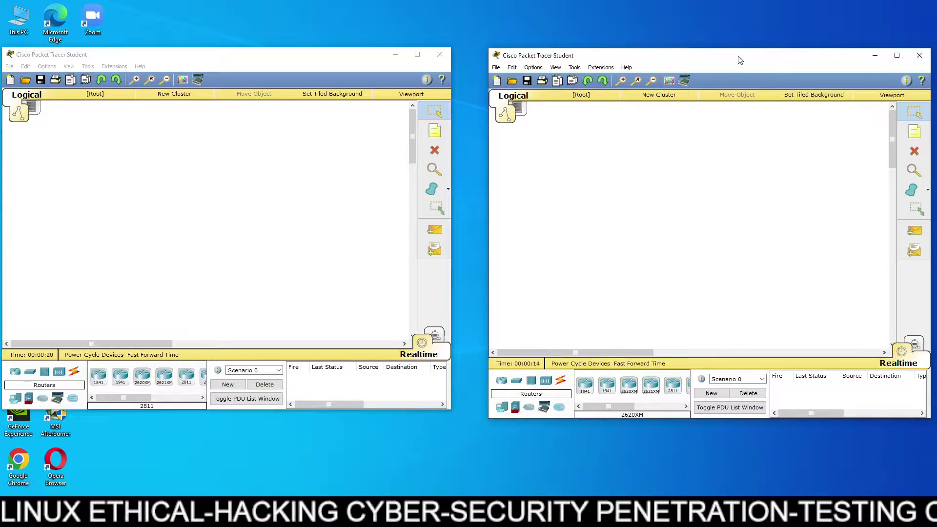
drag(739, 60, 723, 52)
click(276, 60)
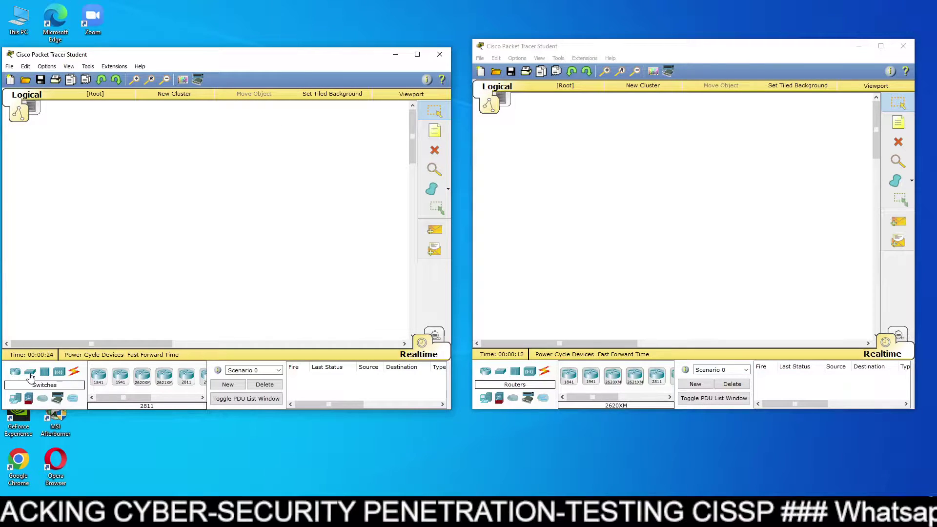
Place a 2950-24 switch, two PC-PTs and a Server-PT on the left canvas.
click(31, 372)
drag(98, 375, 128, 291)
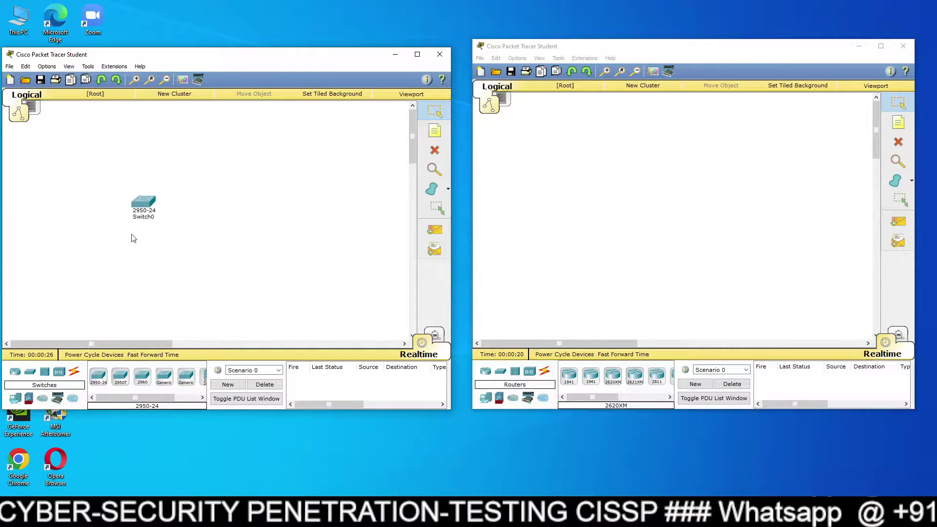
click(15, 398)
drag(99, 376, 103, 291)
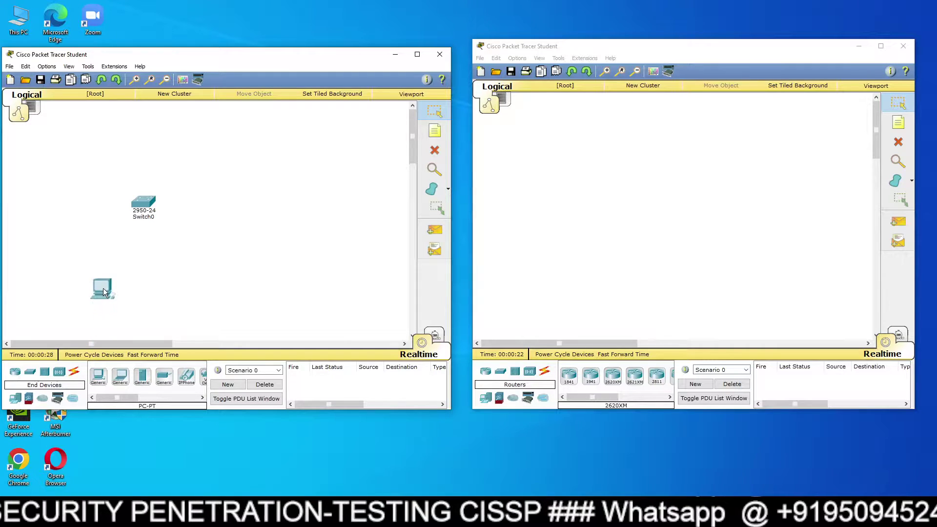
click(98, 376)
click(161, 282)
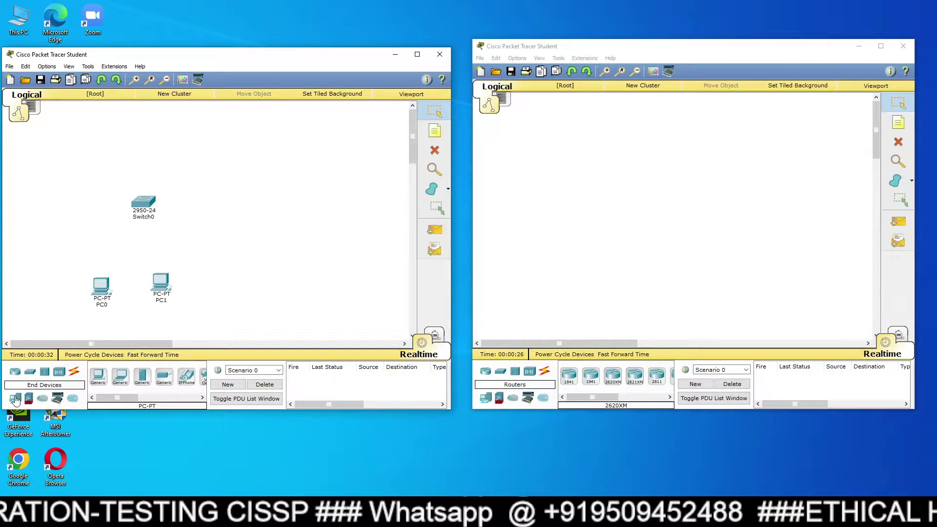
drag(142, 375, 144, 129)
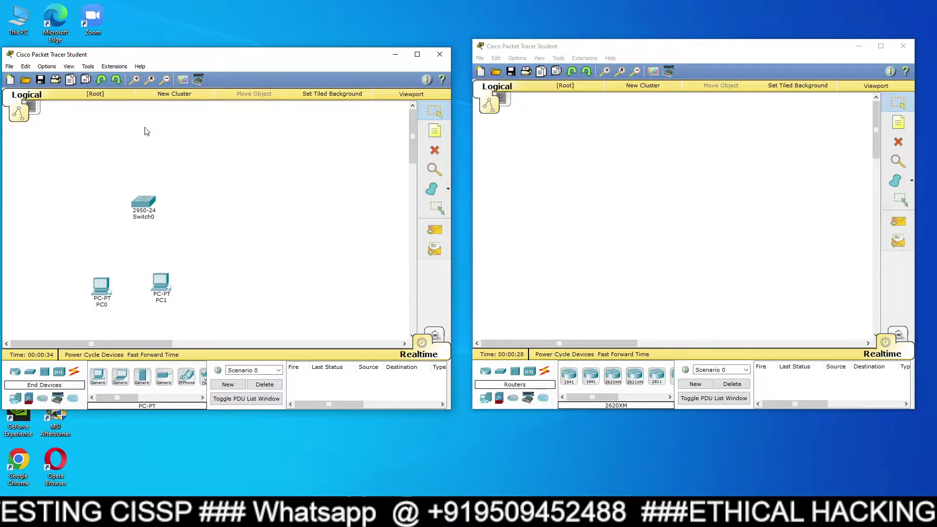
drag(146, 200, 136, 218)
drag(144, 123, 139, 138)
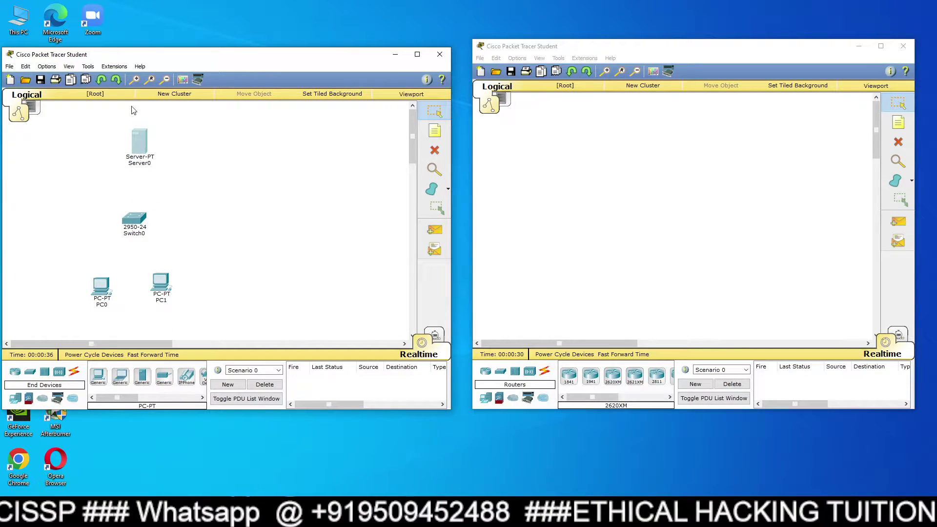
Rename Server0 to 'DHCP'.
click(136, 81)
click(138, 164)
double_click(138, 165)
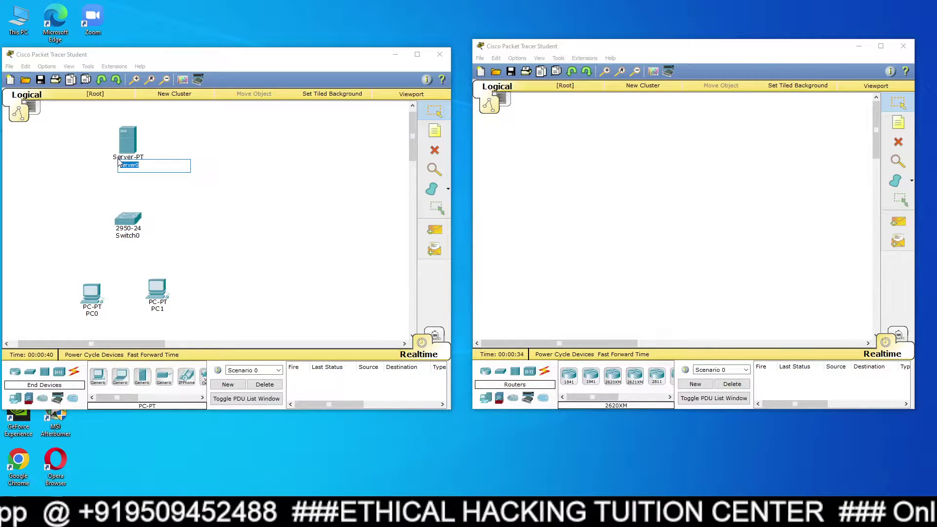
key(BackSpace)
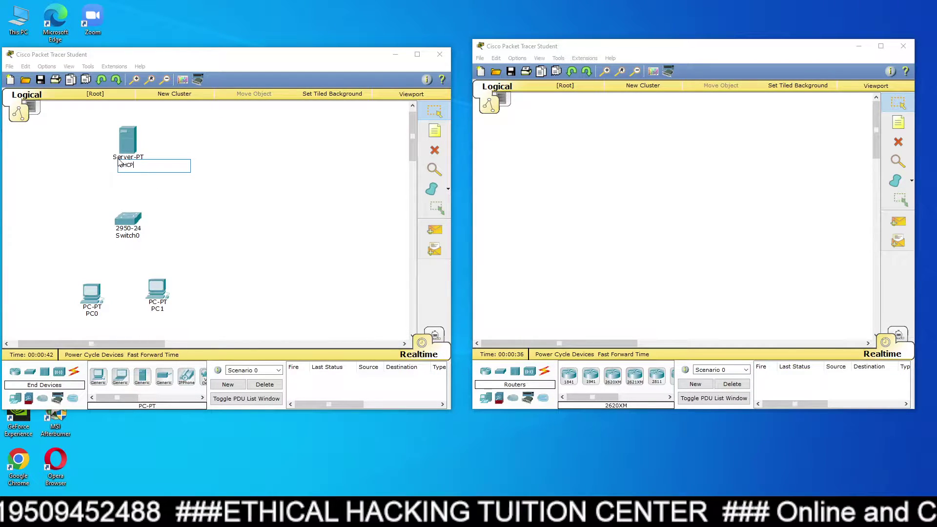
text(DHCP)
click(204, 231)
drag(54, 59, 71, 59)
click(66, 67)
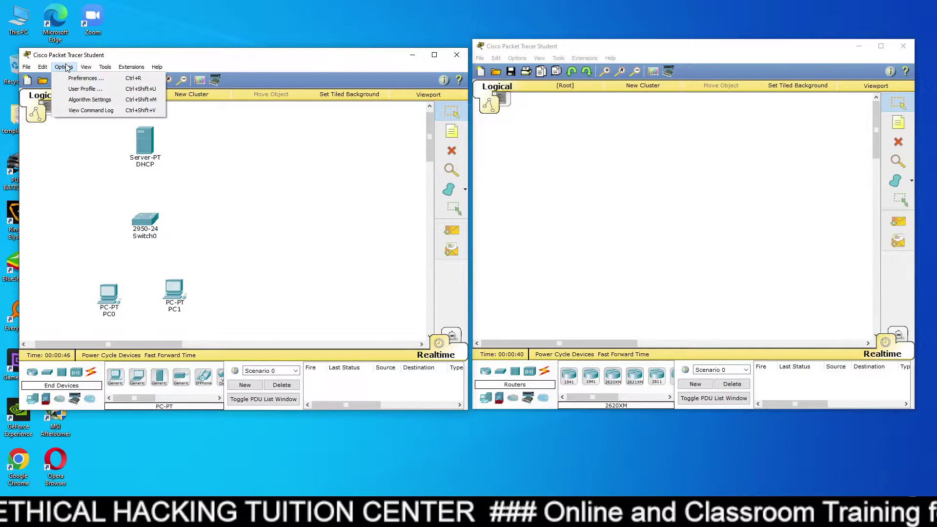
In Preferences, always show port labels, show device name labels and hide device model labels.
click(81, 78)
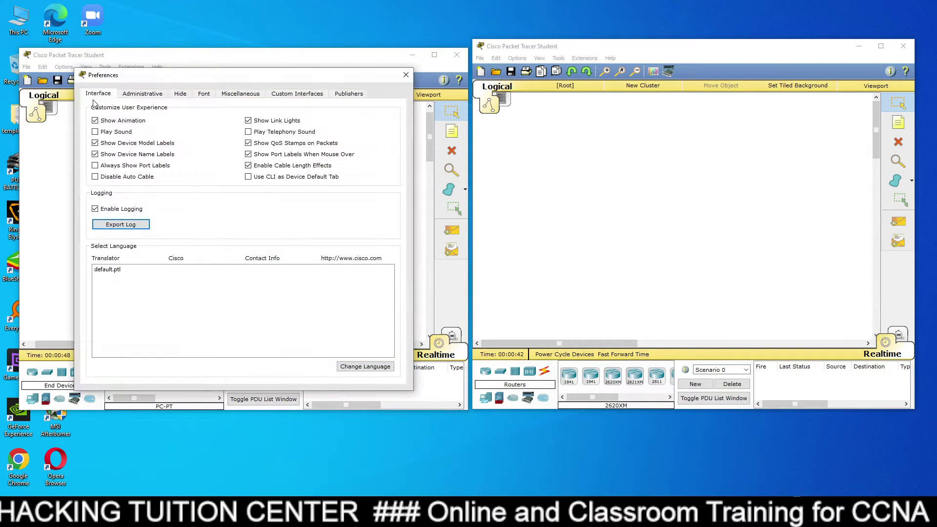
click(96, 166)
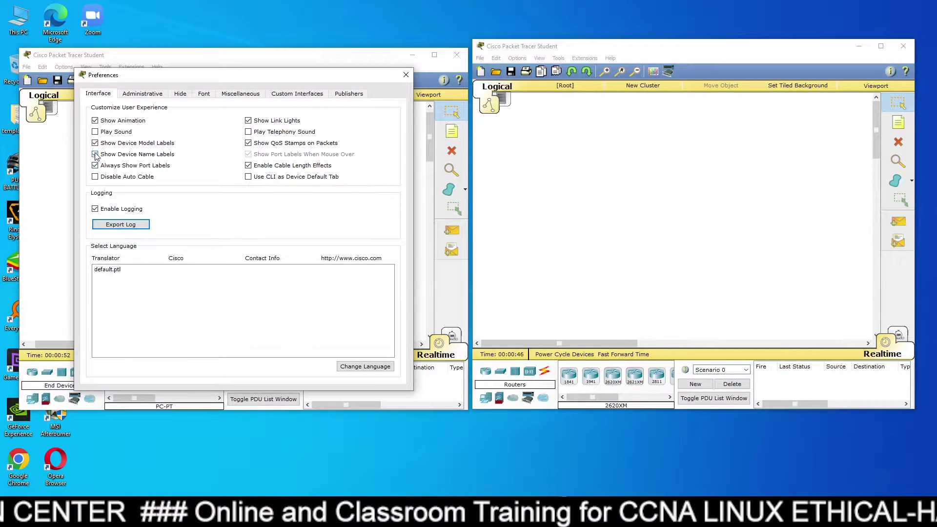
click(95, 155)
click(95, 143)
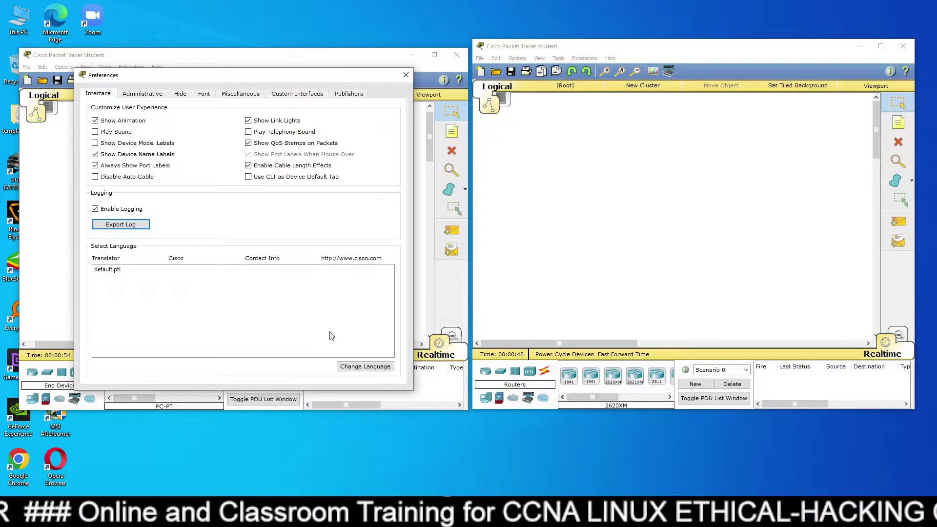
click(405, 75)
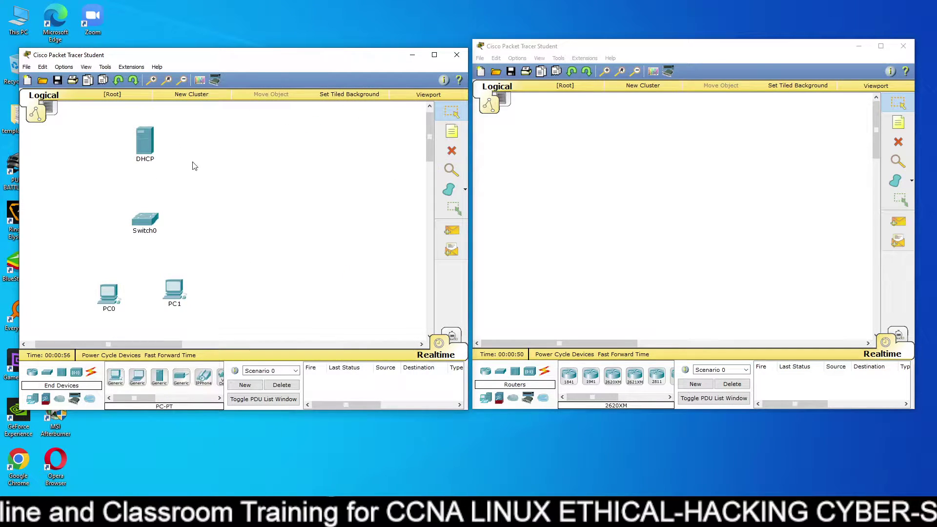
drag(153, 225, 146, 224)
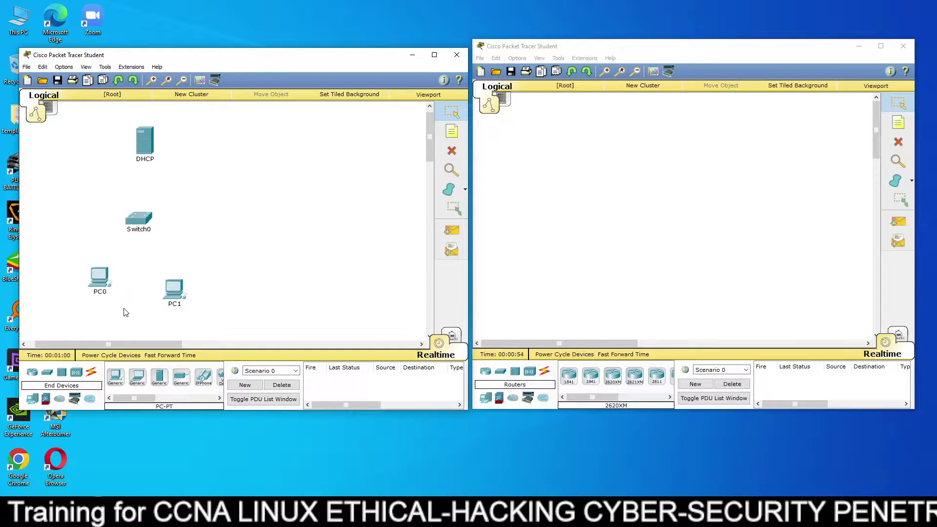
click(90, 372)
Cable PC0 to Fa0/1, PC1 to Fa0/2 and the DHCP server to Fa0/3 on Switch0.
click(115, 377)
click(102, 274)
click(137, 220)
click(175, 286)
click(143, 218)
click(116, 377)
click(140, 219)
click(145, 145)
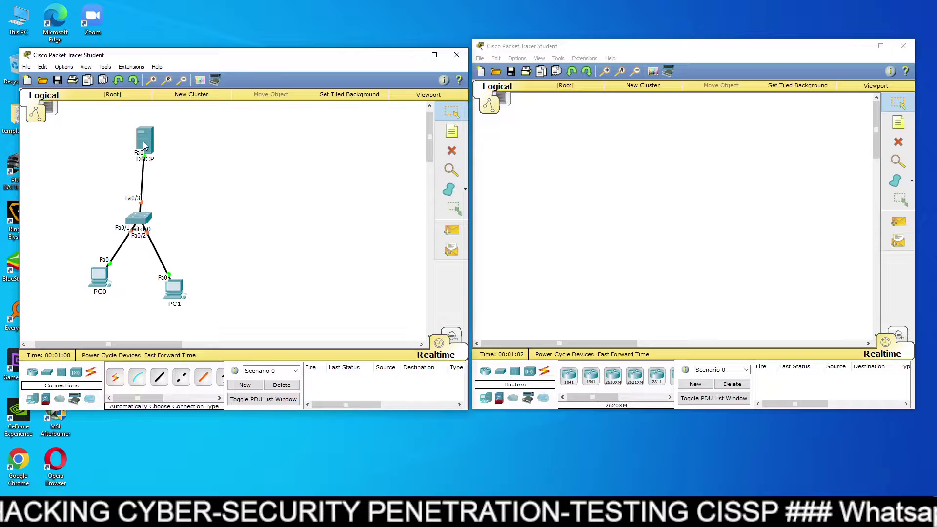
Zoom in and rearrange the DHCP server and both PCs into a tighter layout.
drag(145, 145, 140, 155)
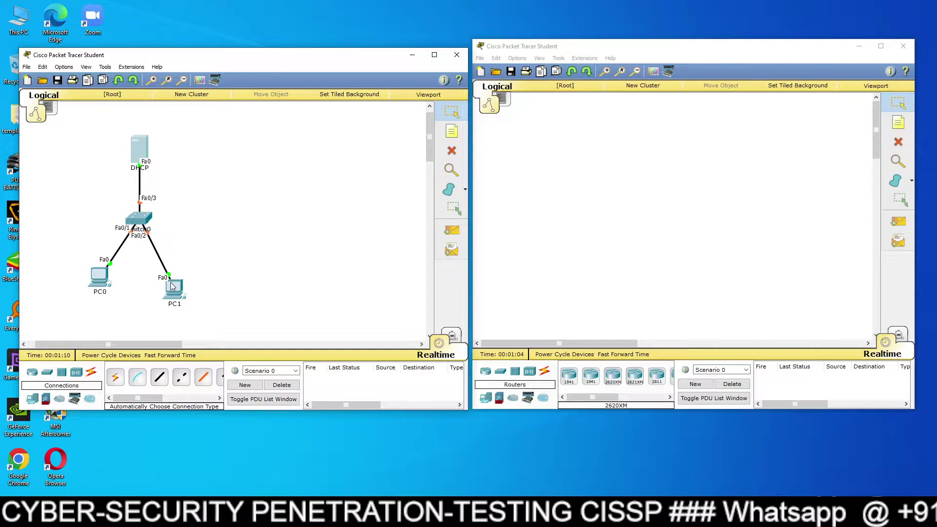
drag(172, 286, 184, 274)
drag(101, 280, 89, 269)
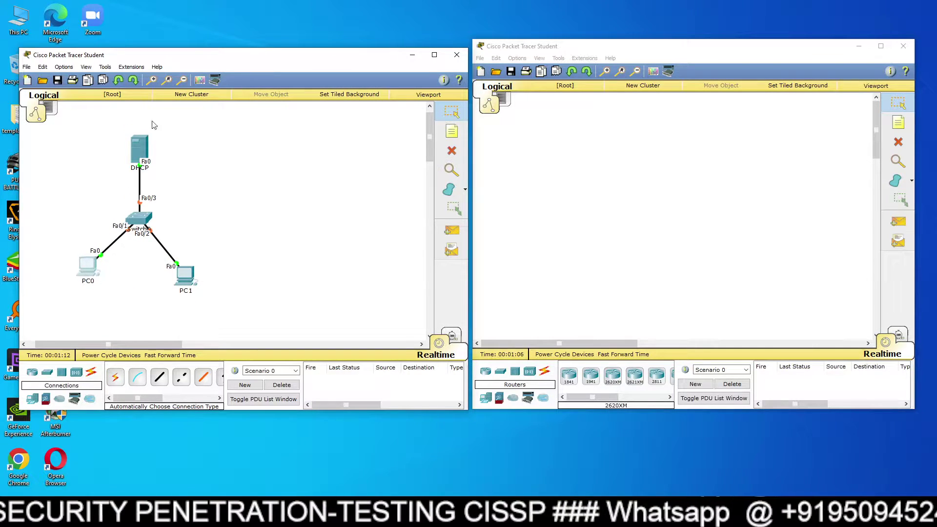
click(151, 80)
click(151, 79)
mouse_move(130, 141)
mouse_down()
mouse_move(119, 139)
mouse_move(123, 155)
mouse_up()
drag(63, 275, 74, 279)
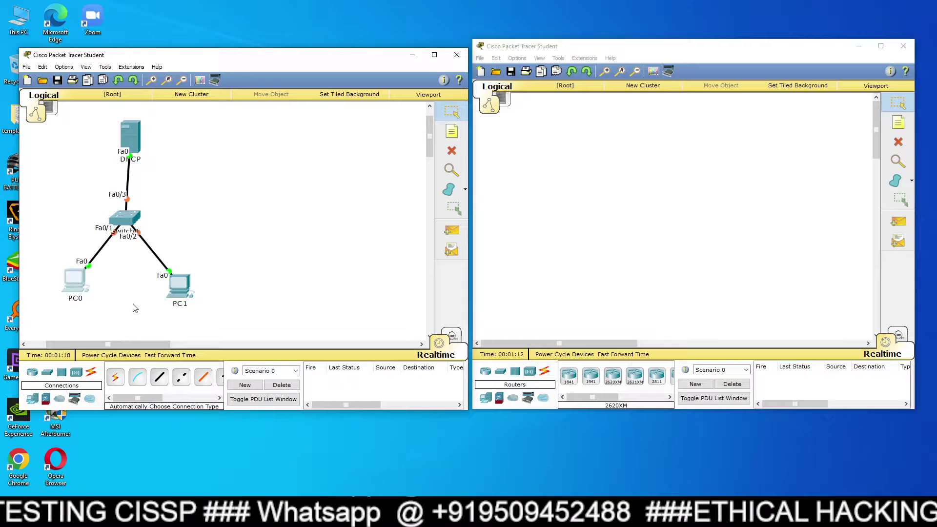
In the DHCP server's IP Configuration, enter 1.0.0.1 and accept mask 255.0.0.0.
click(137, 146)
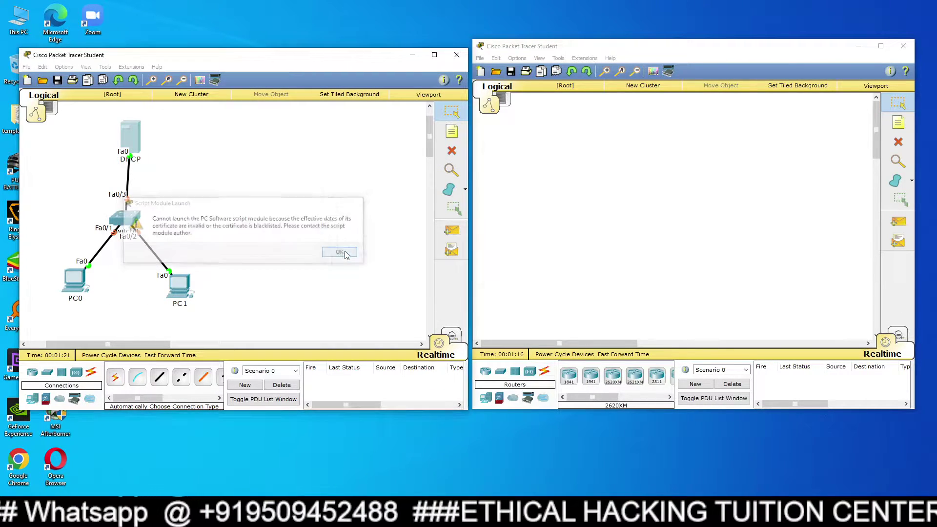
click(340, 252)
click(432, 155)
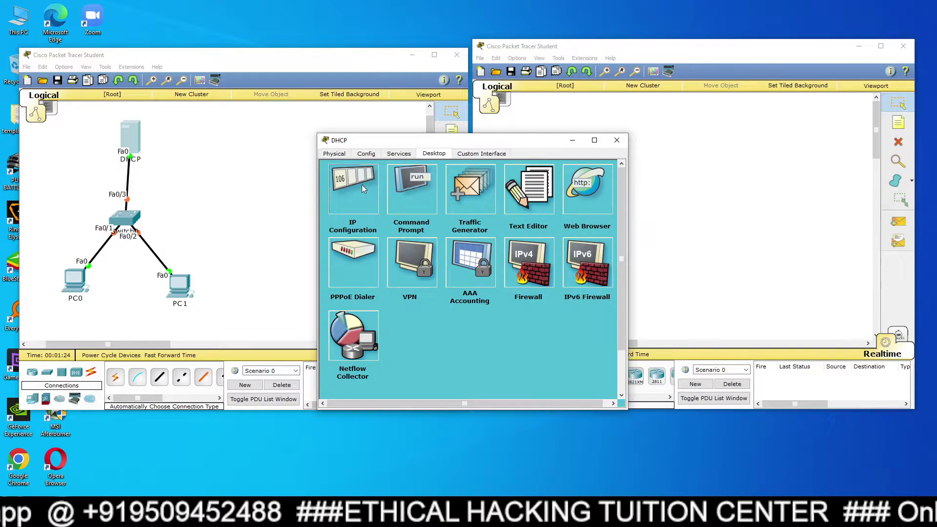
click(353, 190)
click(428, 232)
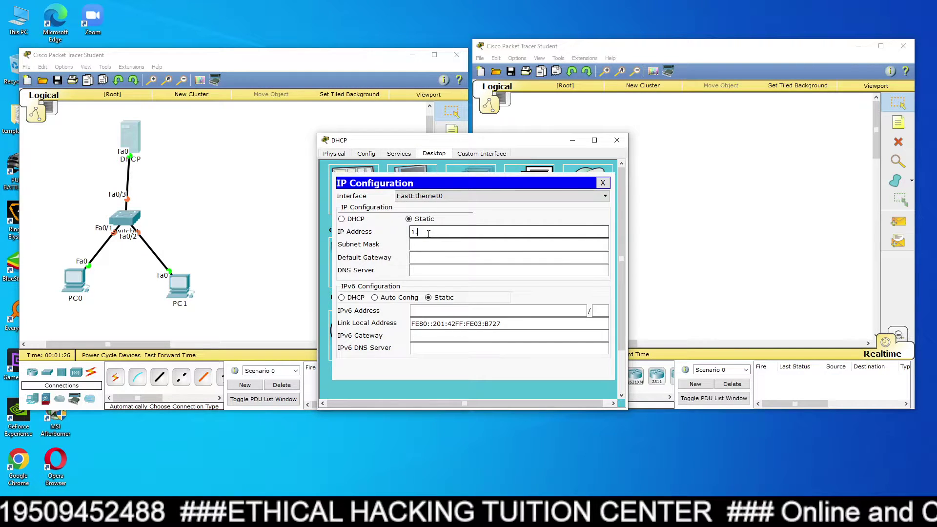
key(Tab)
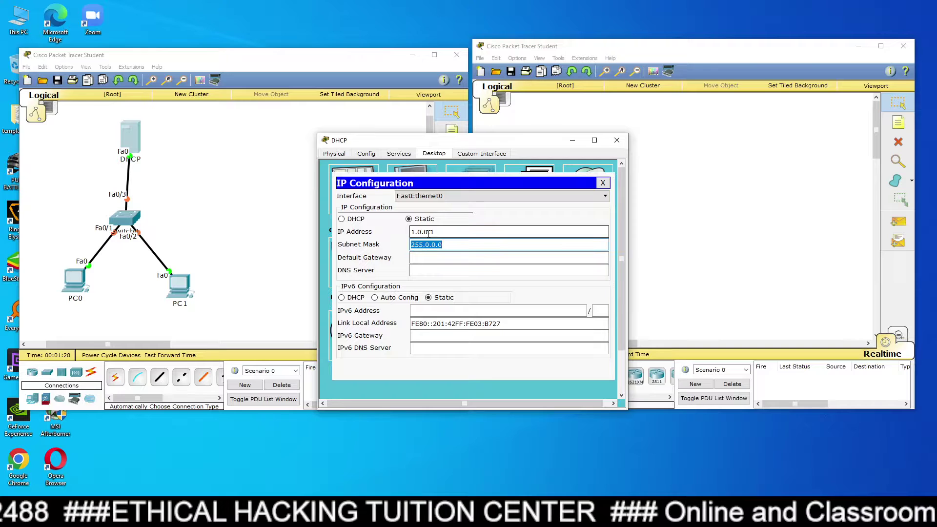
click(603, 183)
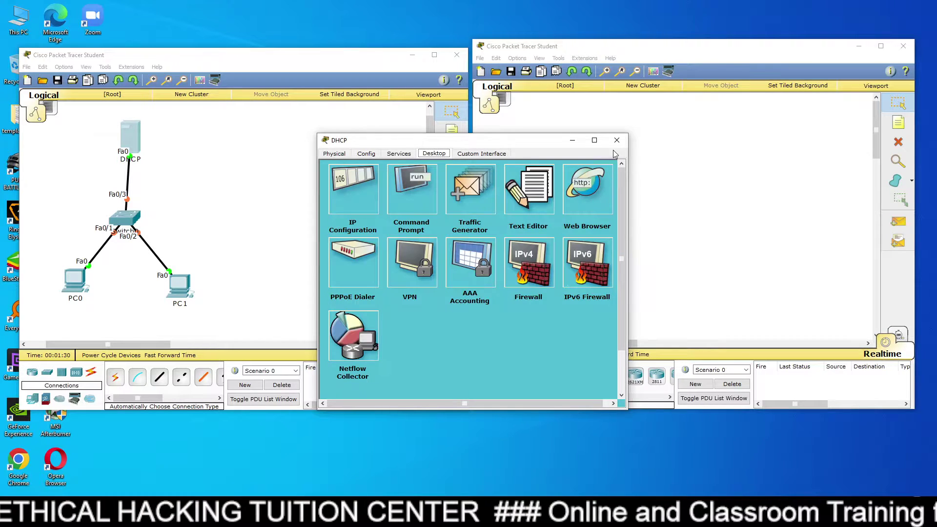
click(617, 141)
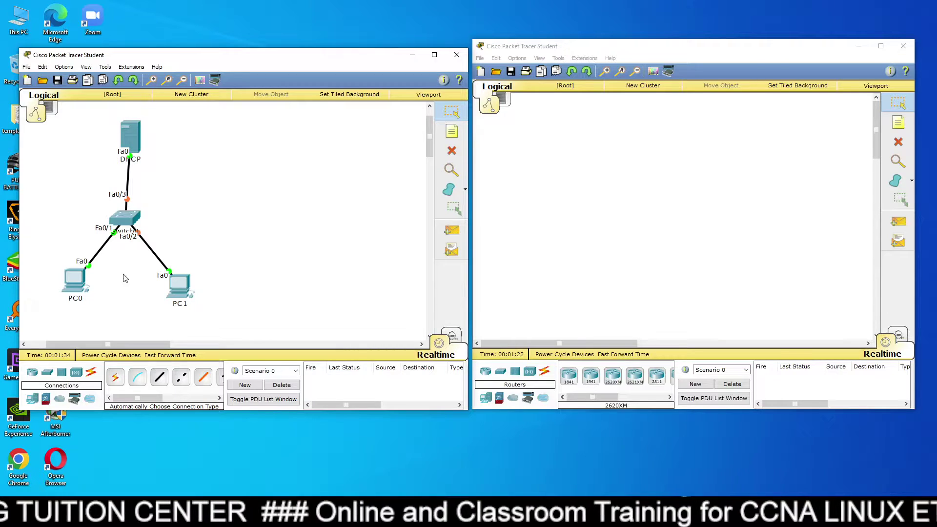
Add PC0, PC1, PC2 and a 2950-24 switch to the right workspace.
click(545, 279)
click(485, 399)
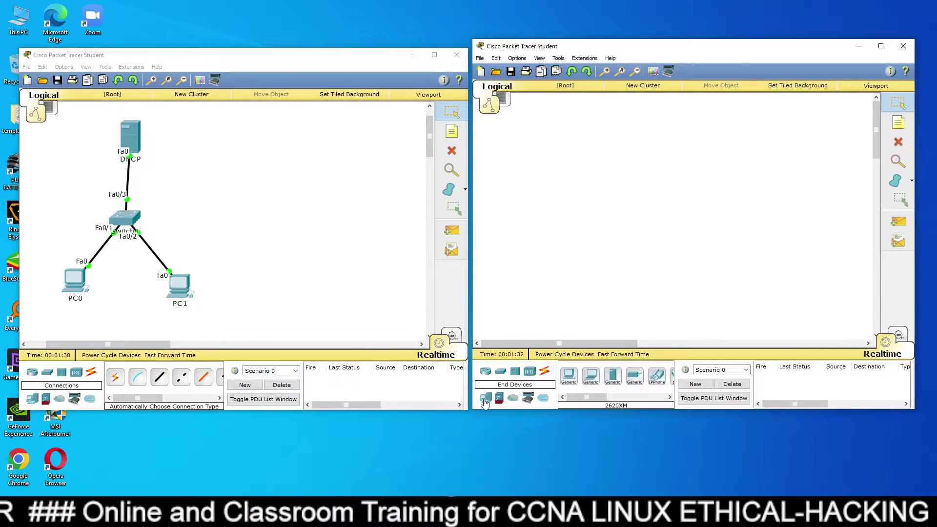
drag(568, 375, 603, 282)
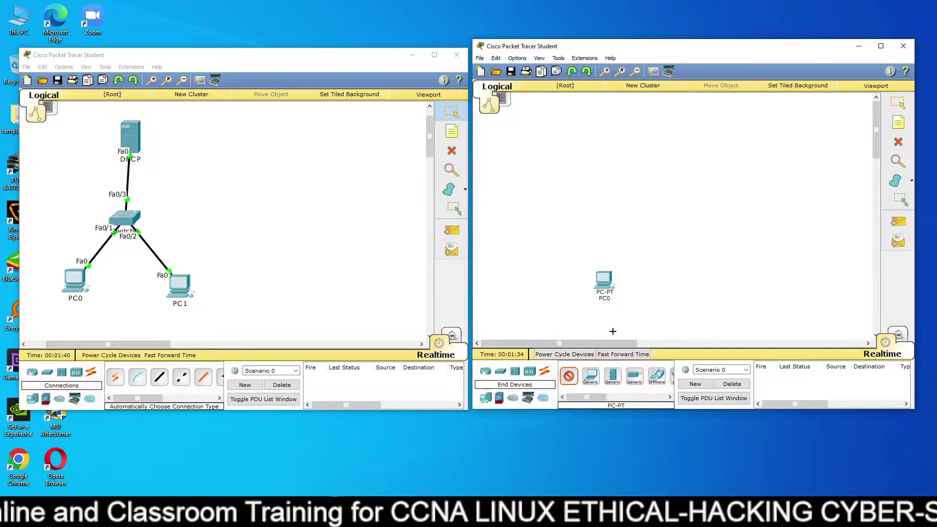
click(662, 279)
drag(569, 375, 725, 280)
click(500, 371)
drag(568, 376, 658, 211)
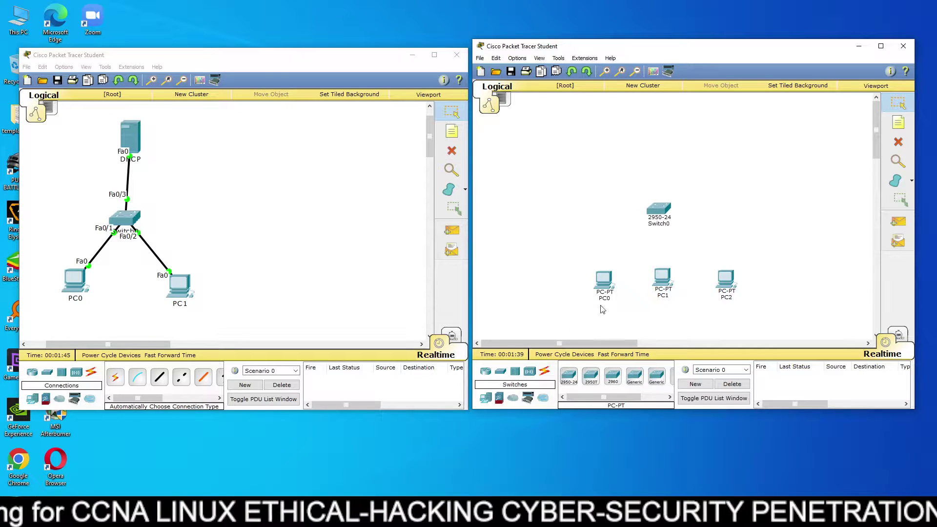
Cable PC0, PC1 and PC2 to Switch0 using automatic connections.
click(544, 372)
click(569, 376)
click(604, 279)
click(649, 220)
click(568, 376)
click(662, 282)
click(661, 222)
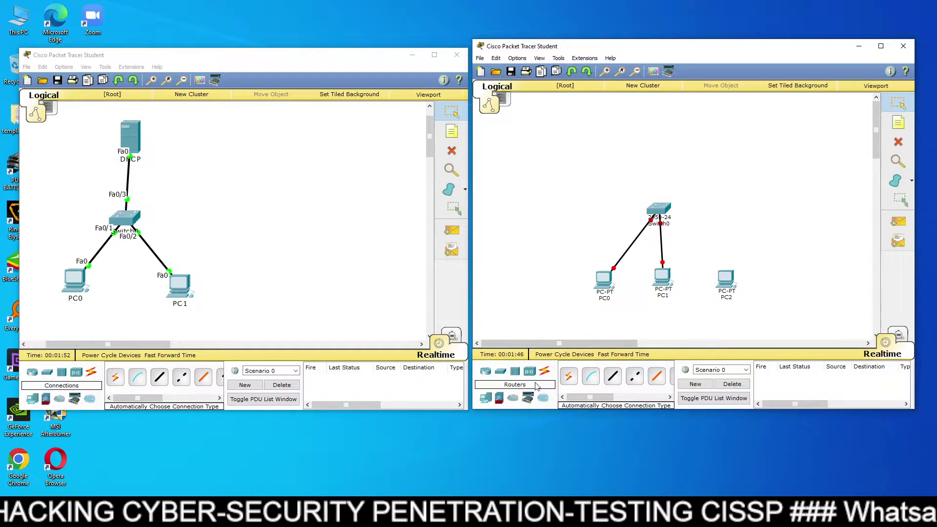
click(568, 375)
click(663, 215)
click(724, 282)
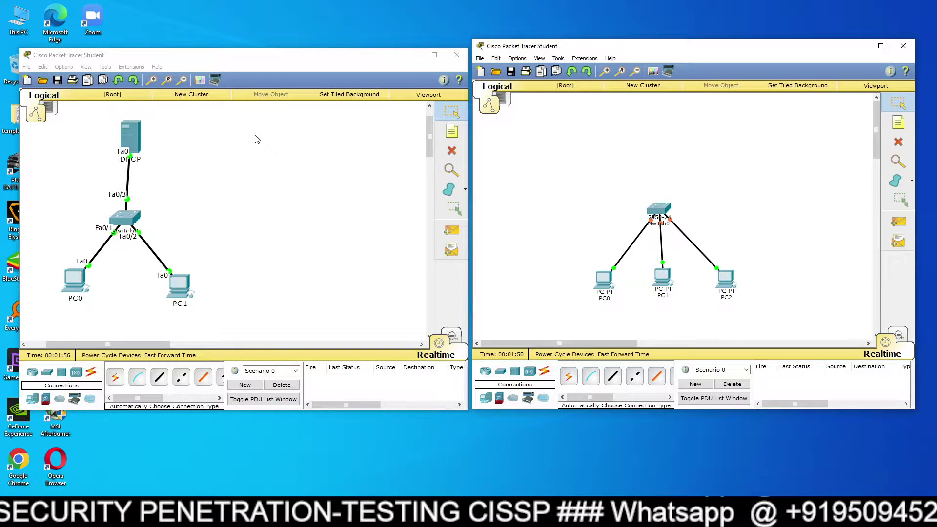
Zoom in on the right topology and move the three PCs closer to the switch.
click(605, 72)
click(605, 71)
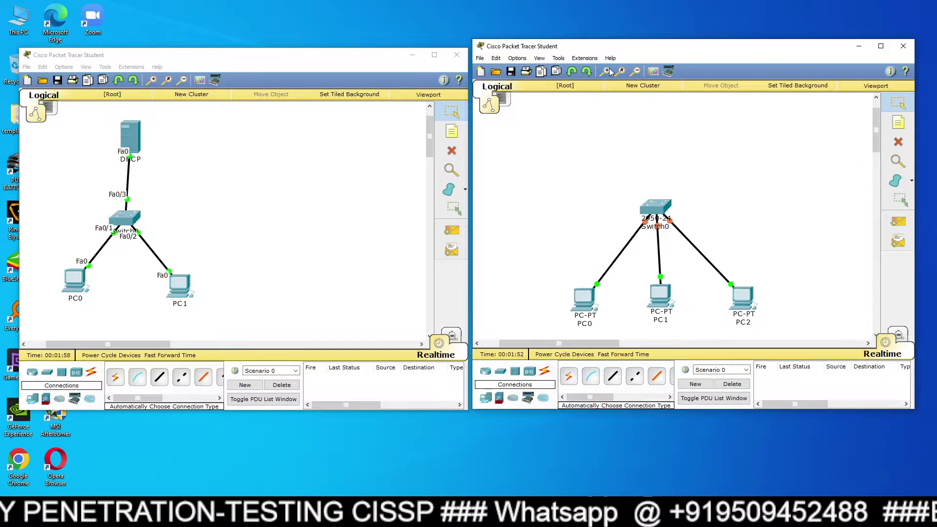
click(605, 72)
scroll(637, 158, down, 1)
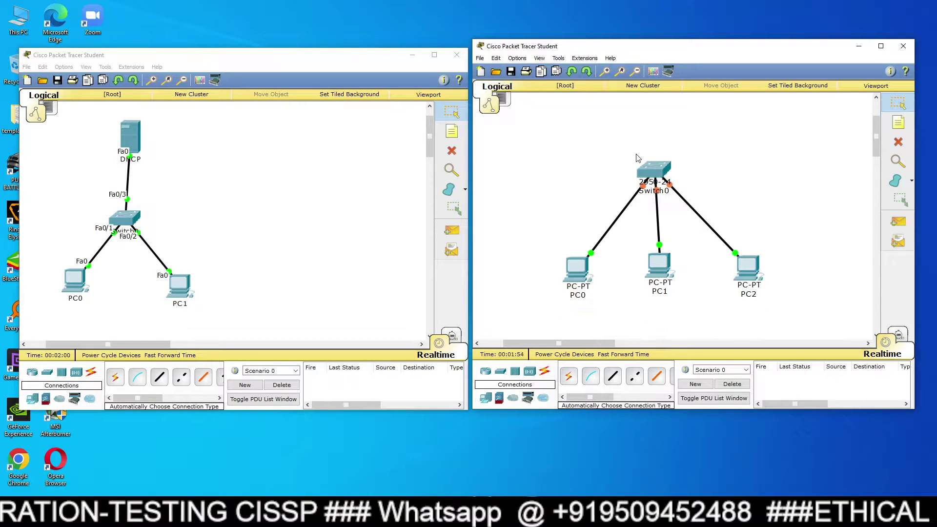
drag(583, 274, 575, 236)
drag(752, 281, 754, 225)
drag(661, 266, 657, 253)
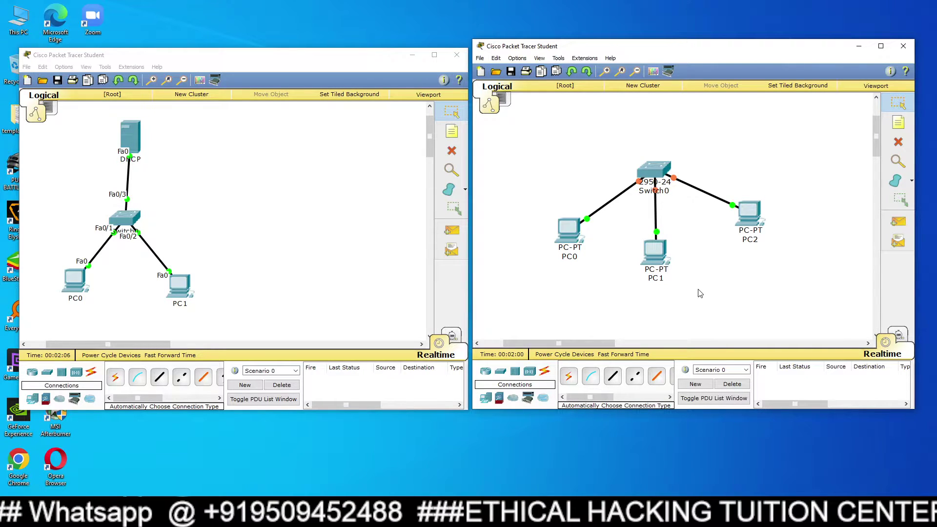
Move PC0 into place and enable Show Device Model Labels in Preferences.
drag(582, 248, 564, 224)
click(64, 67)
click(62, 79)
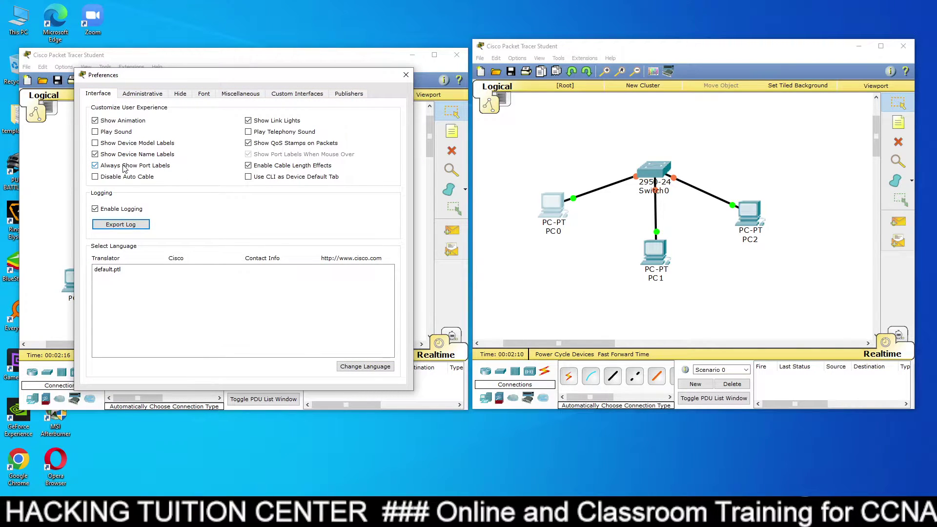
click(121, 148)
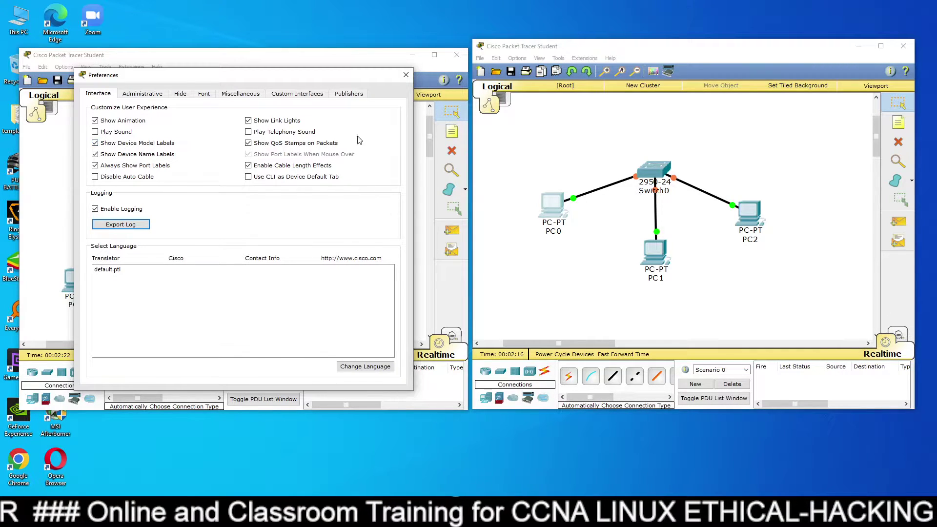
click(405, 80)
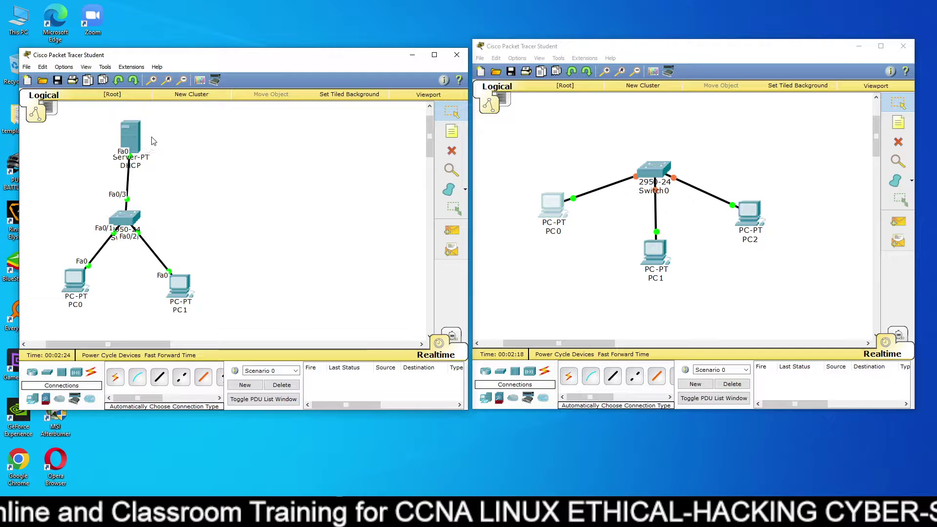
Switch the left PC0 to DHCP addressing, then bring up the DHCP server's Services tab.
drag(137, 143, 136, 137)
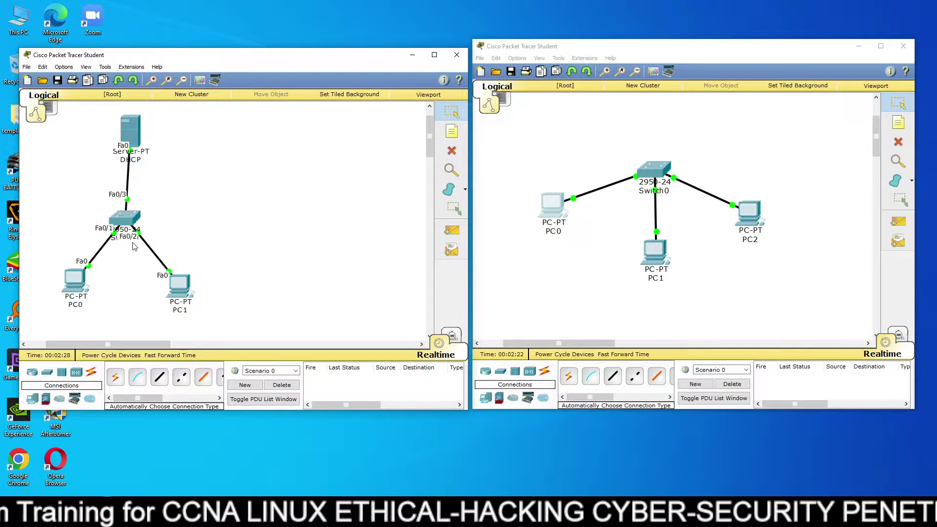
click(73, 286)
click(393, 154)
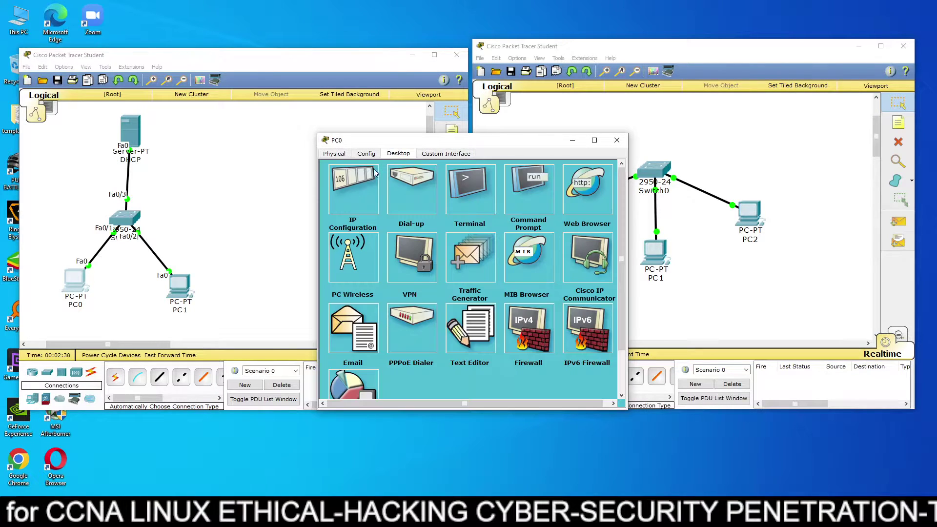
click(362, 189)
click(349, 196)
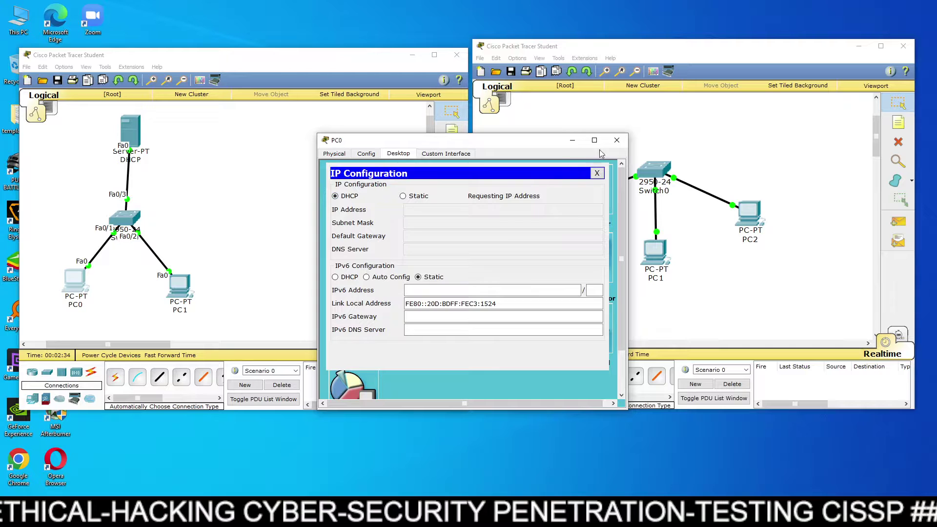
click(617, 140)
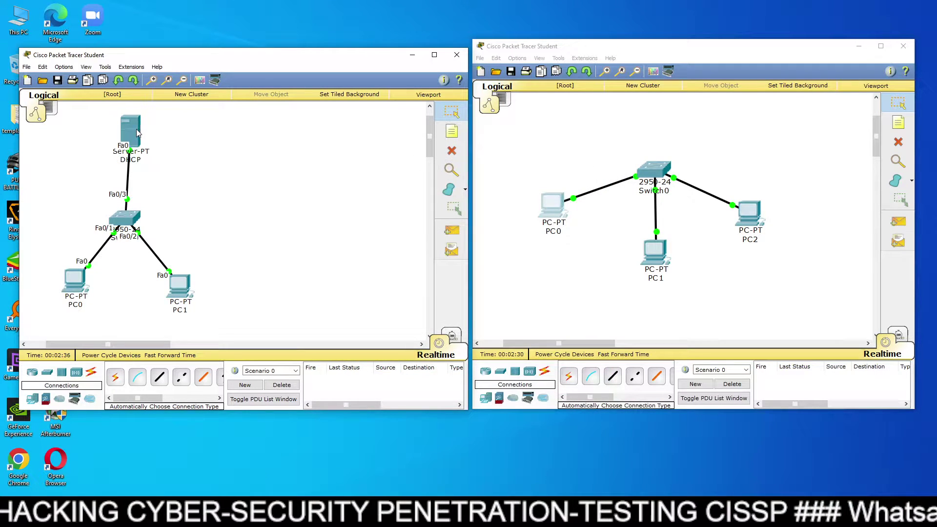
click(137, 132)
click(399, 154)
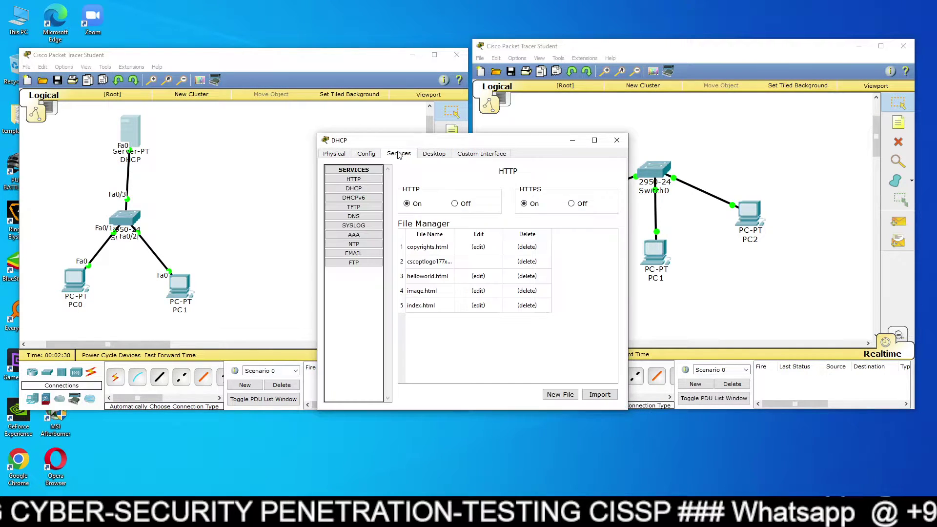
Turn the server's DHCP service On and save the serverPool settings.
click(369, 191)
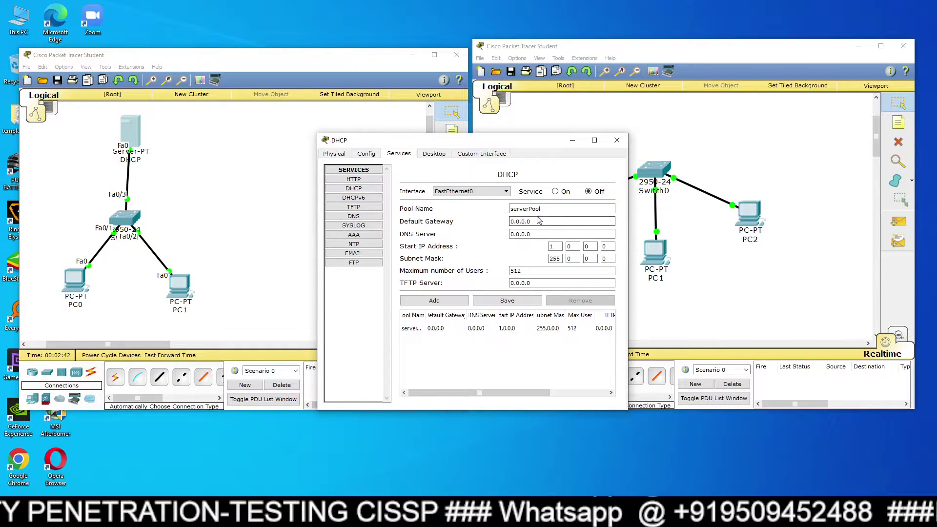
click(556, 192)
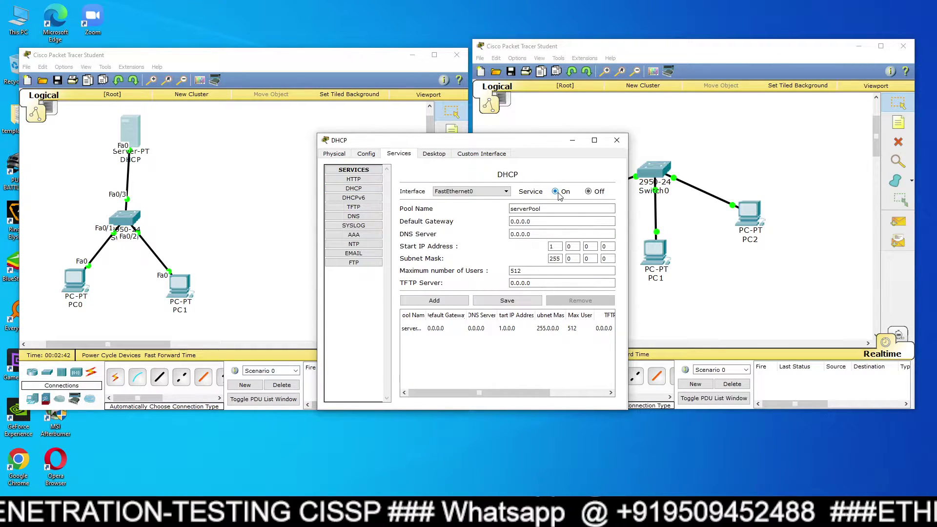
click(507, 300)
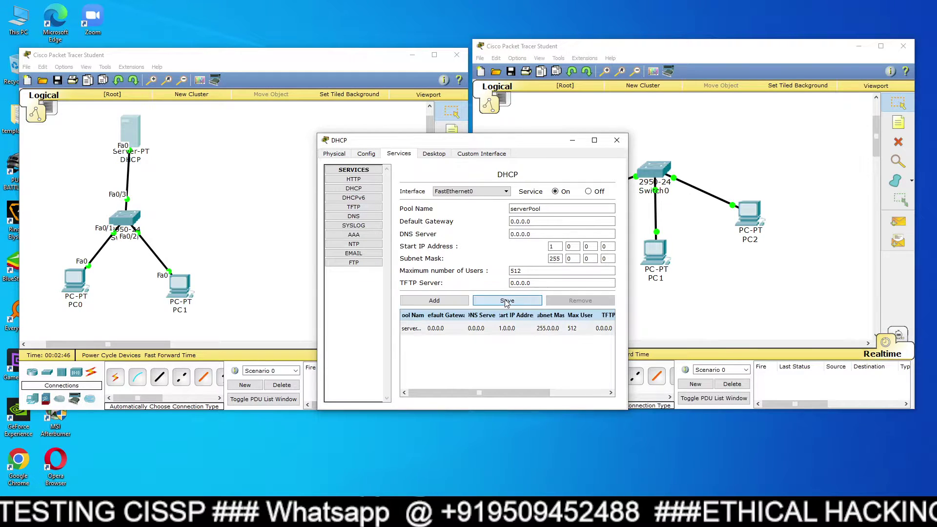
click(617, 140)
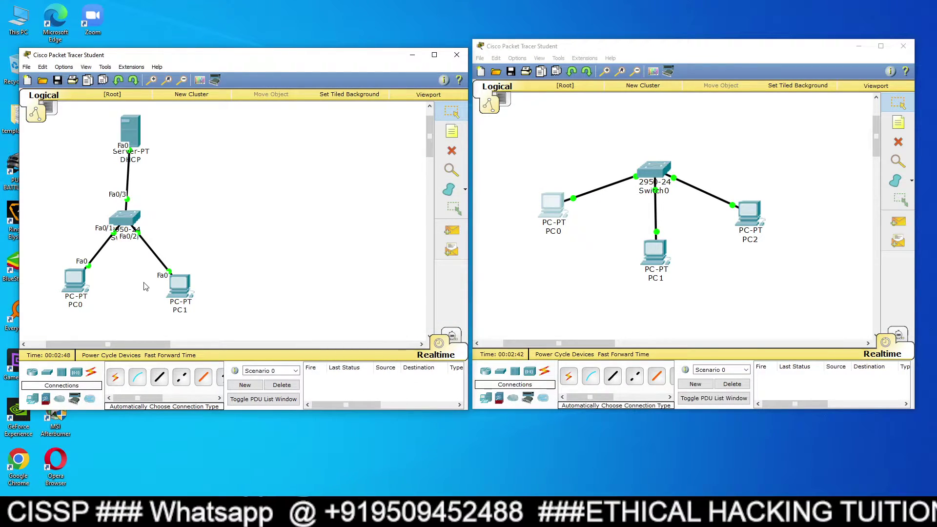
click(87, 281)
Set PC0 to DHCP so it receives address 1.0.0.2 from the server.
click(356, 203)
click(335, 196)
click(403, 196)
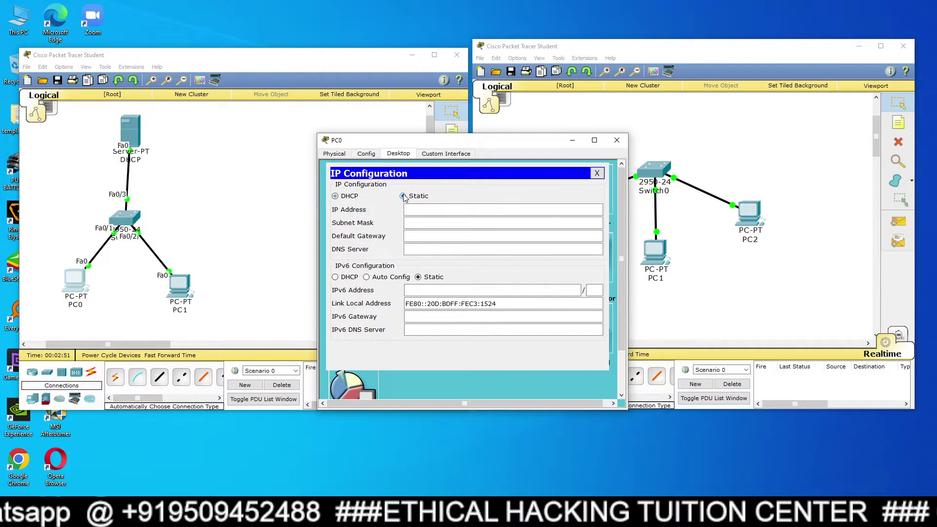
click(351, 196)
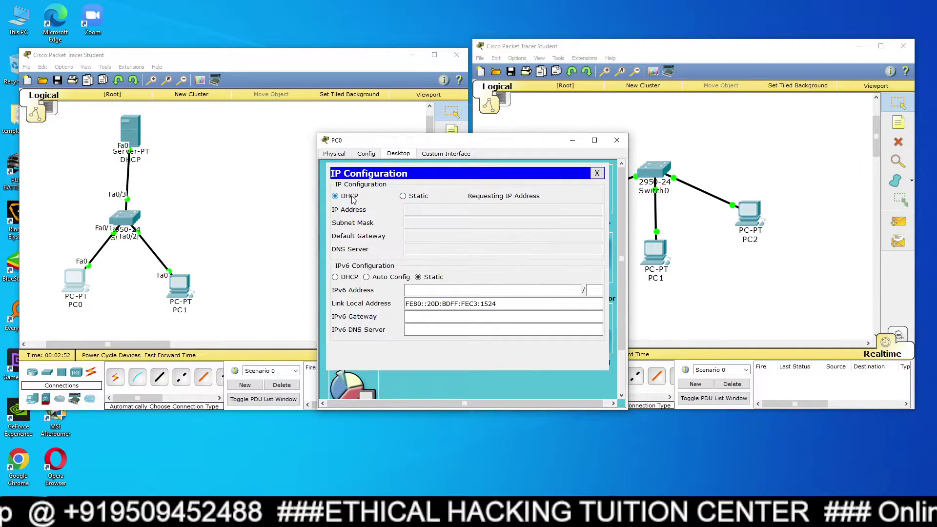
click(617, 140)
Set PC1 to obtain its IP address by DHCP.
click(179, 285)
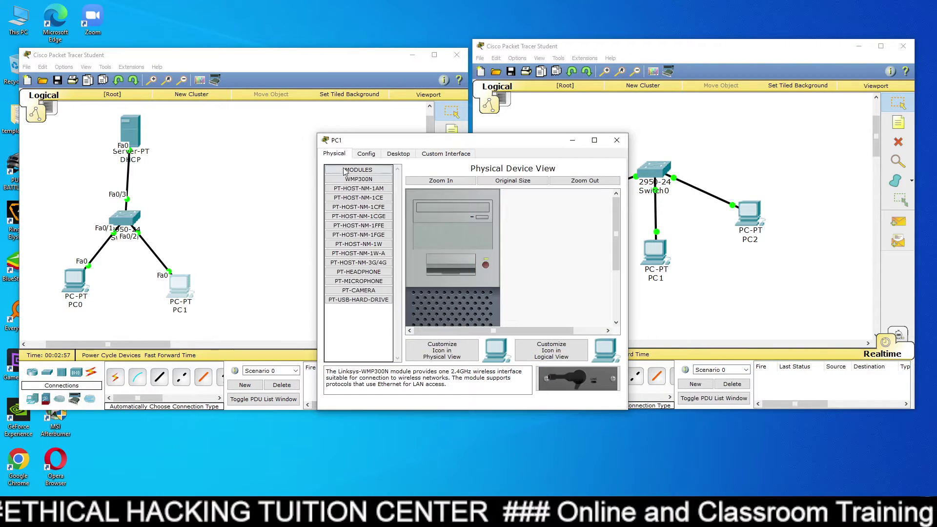
click(396, 155)
click(363, 190)
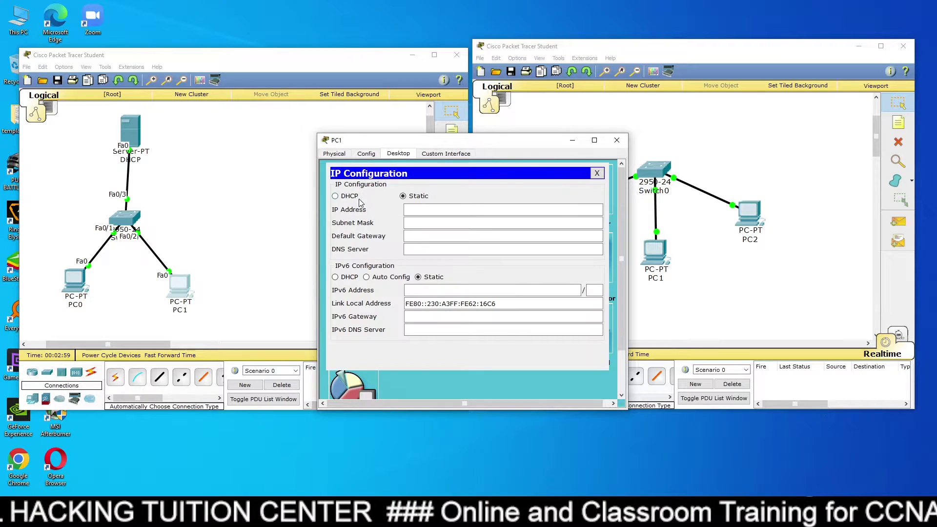
click(350, 197)
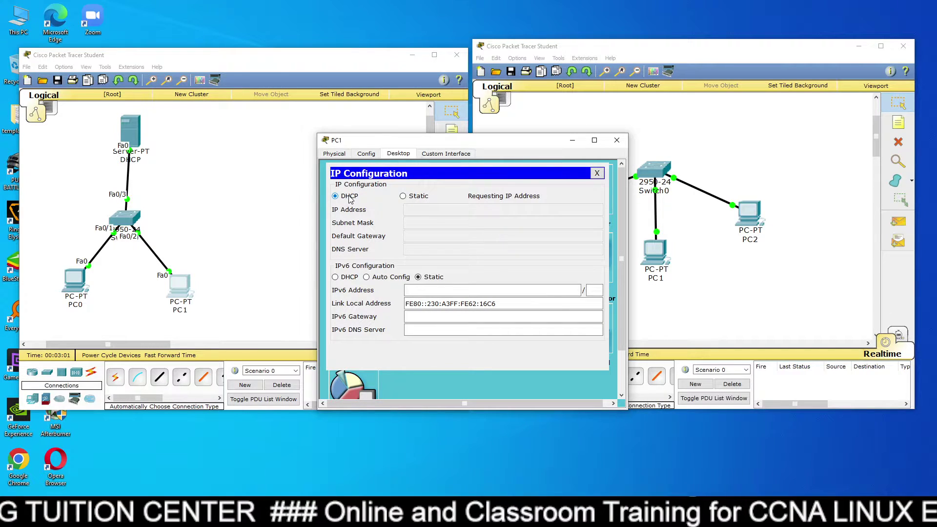
click(616, 140)
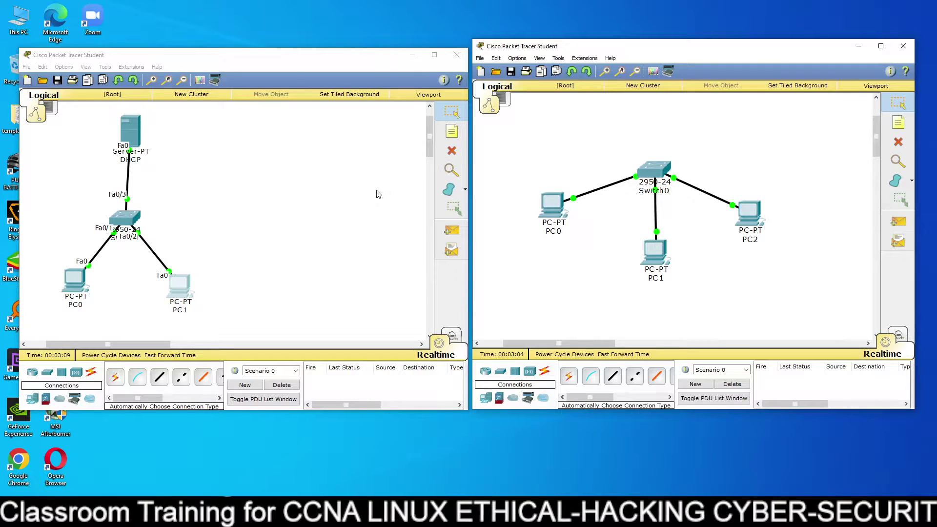
Place a Peer0 remote network cloud on the left canvas, then set a new listening password that accepts new networks.
click(89, 400)
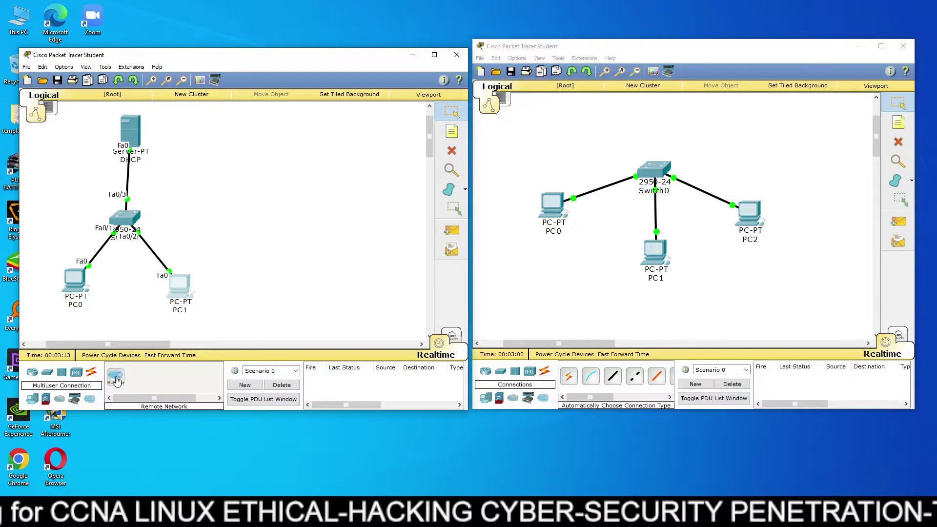
drag(117, 380, 266, 176)
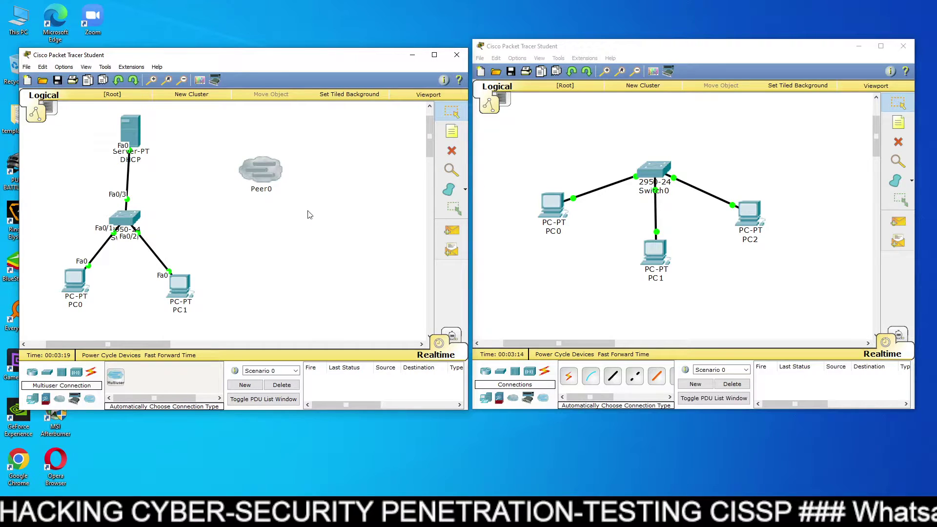
click(143, 67)
mouse_move(144, 79)
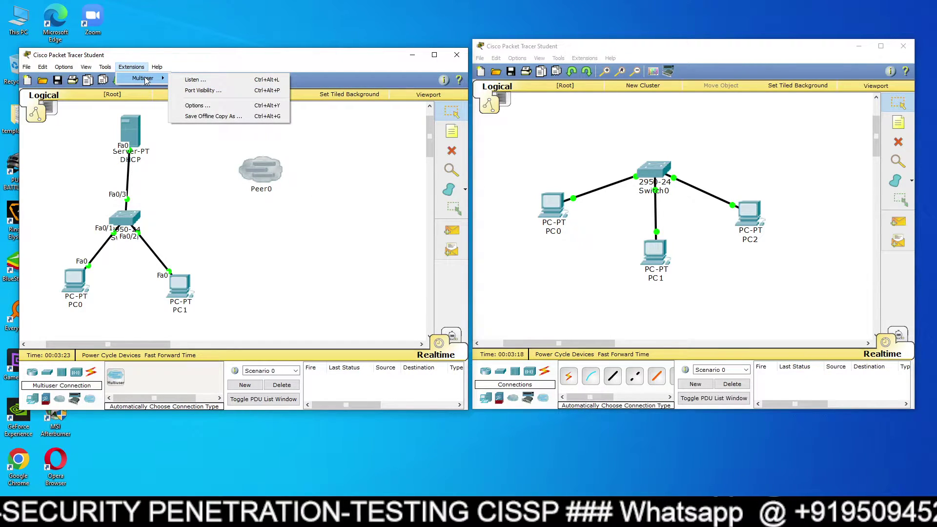
click(195, 79)
drag(220, 251, 190, 251)
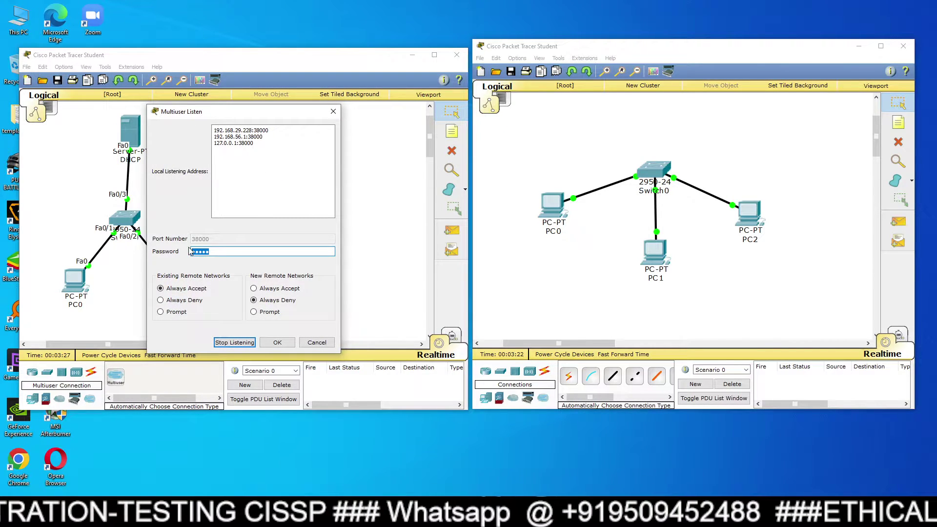
text(c)
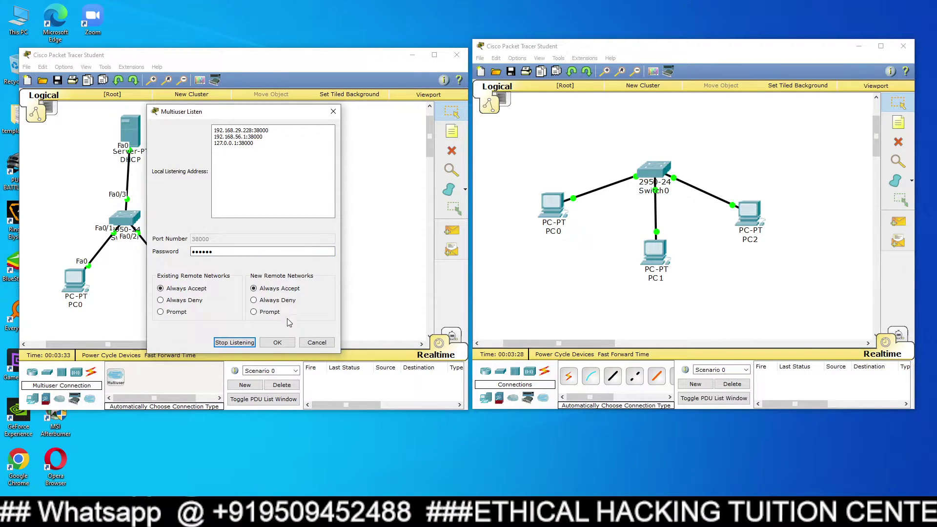
click(277, 342)
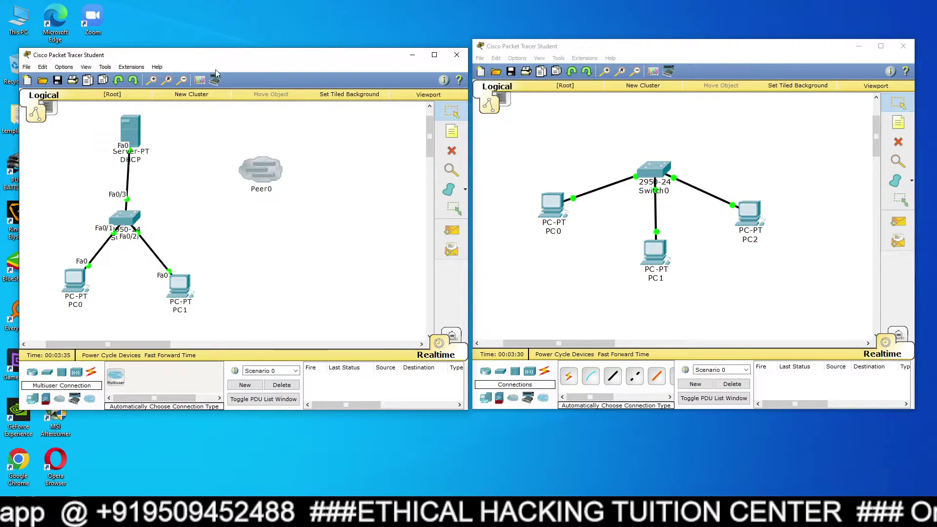
Replace the right window's multiuser listening password and set New Remote Networks to Always Accept.
click(584, 58)
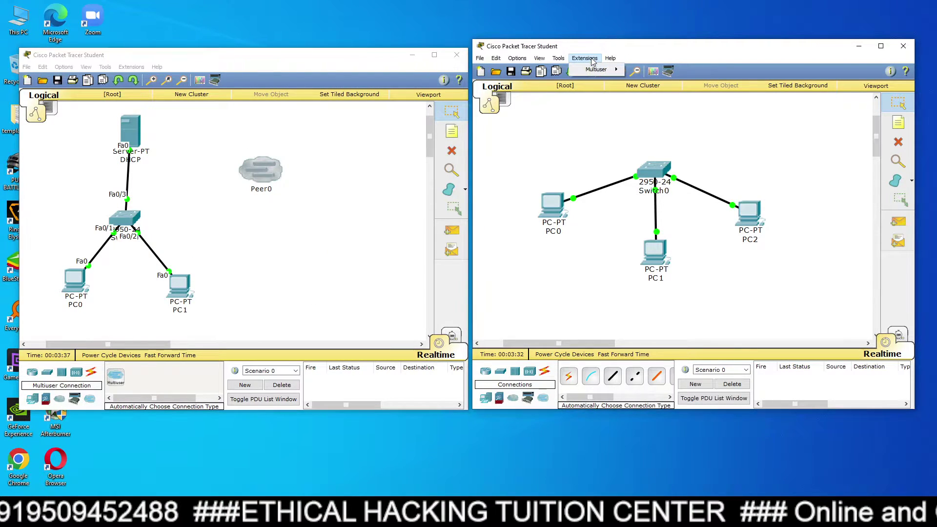
mouse_move(596, 69)
click(654, 77)
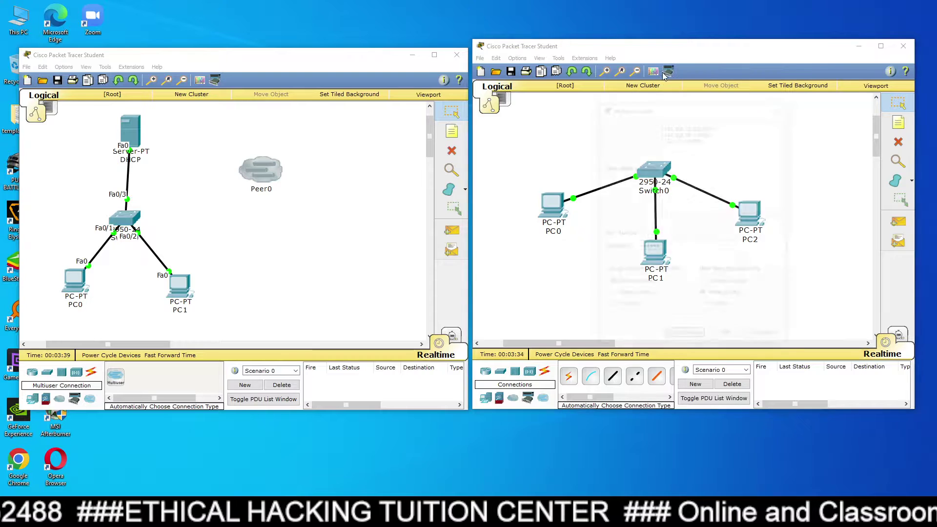
drag(670, 246, 639, 247)
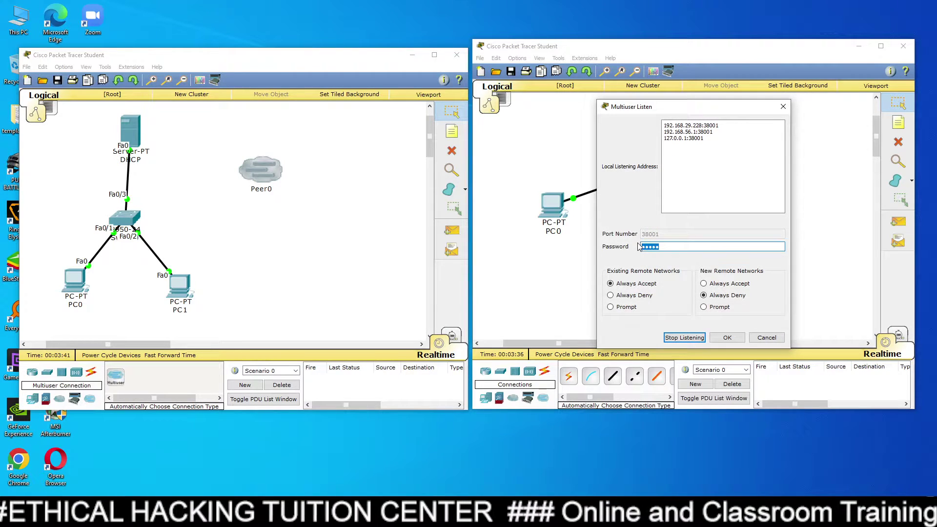
text(ci)
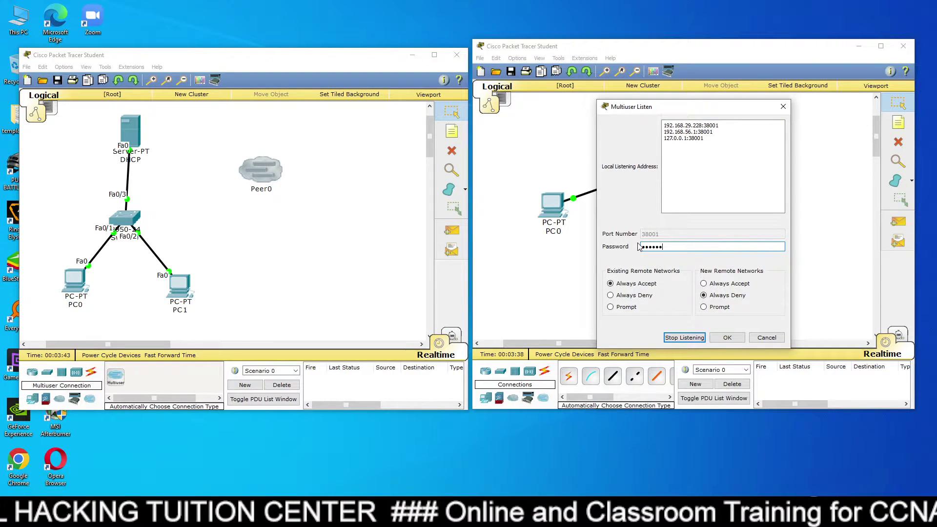
click(725, 284)
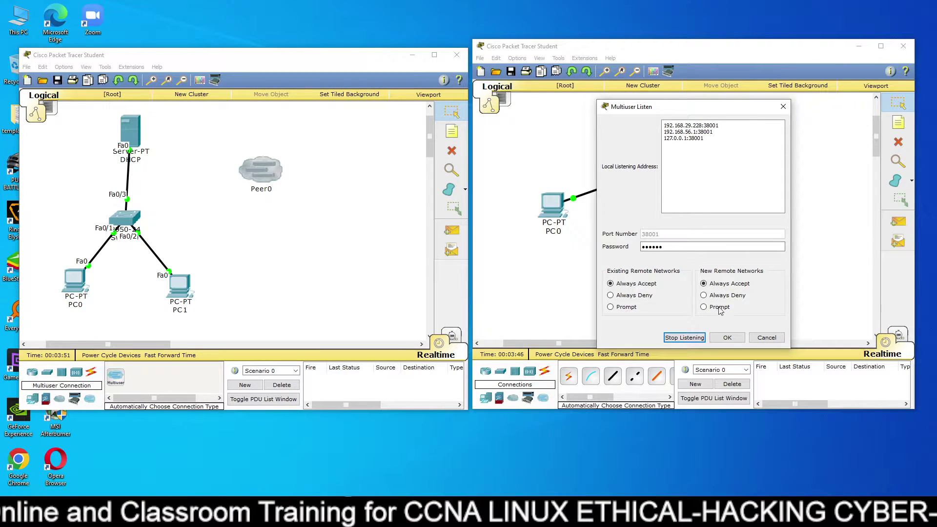
click(727, 337)
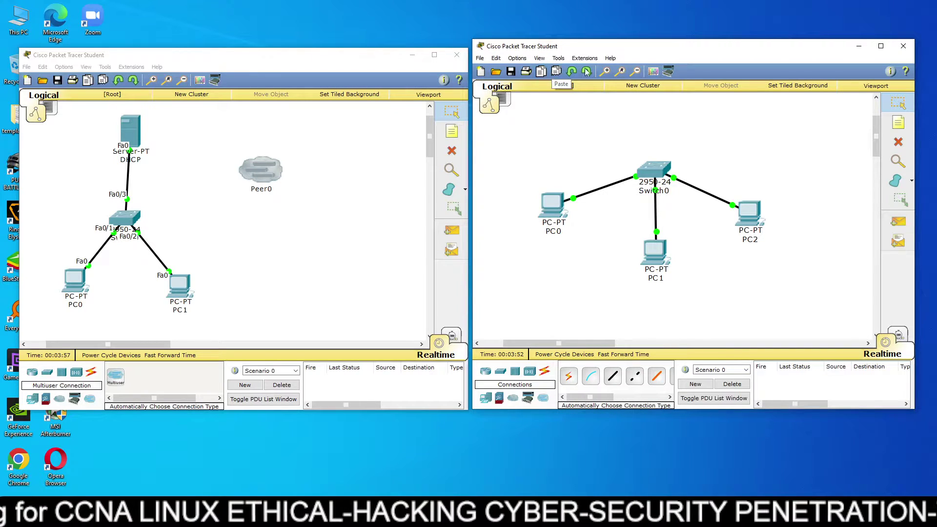
Place a '38001' text note above the right topology's switch.
click(480, 71)
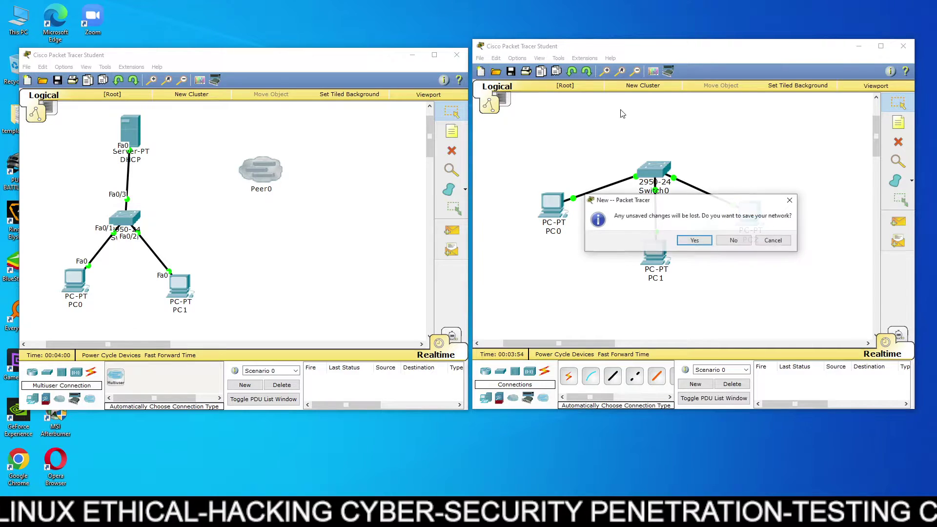
click(734, 240)
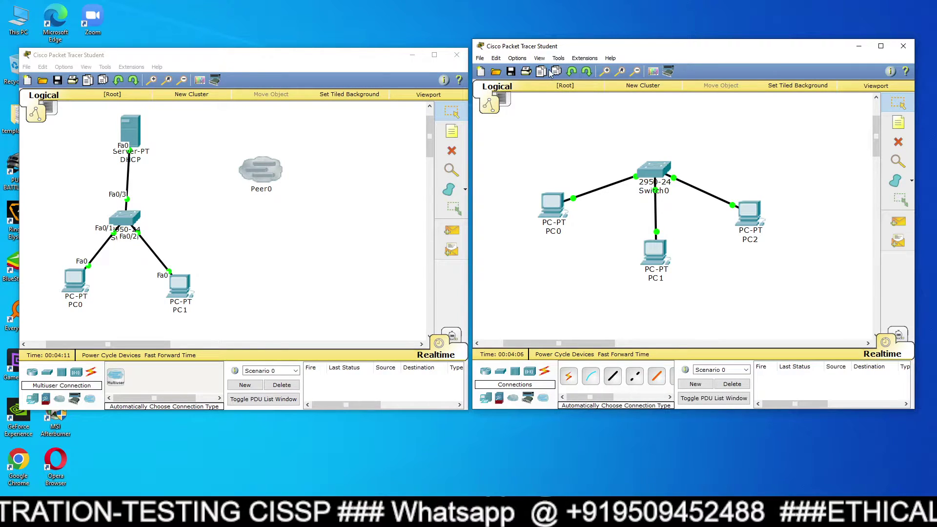
click(898, 122)
click(669, 107)
text(38001)
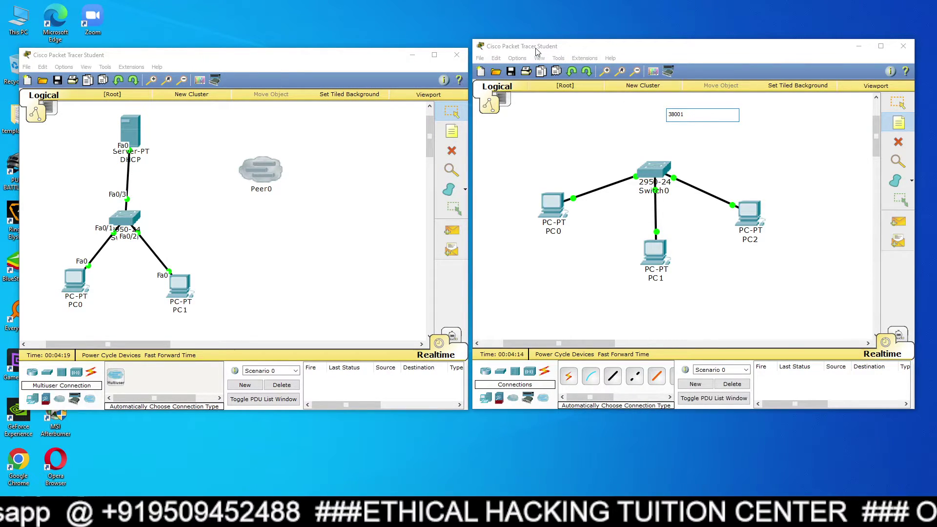
click(536, 50)
Enable Always Show Port Labels in the interface preferences.
click(517, 58)
click(523, 73)
click(565, 161)
click(856, 70)
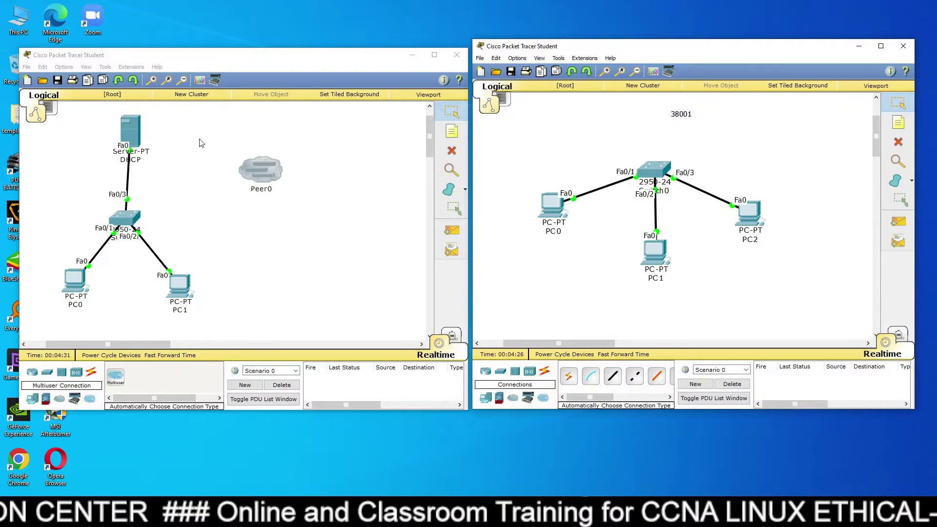
Mark the left Switch0's FastEthernet0/4 as visible in Multiuser Port Visibility.
click(132, 66)
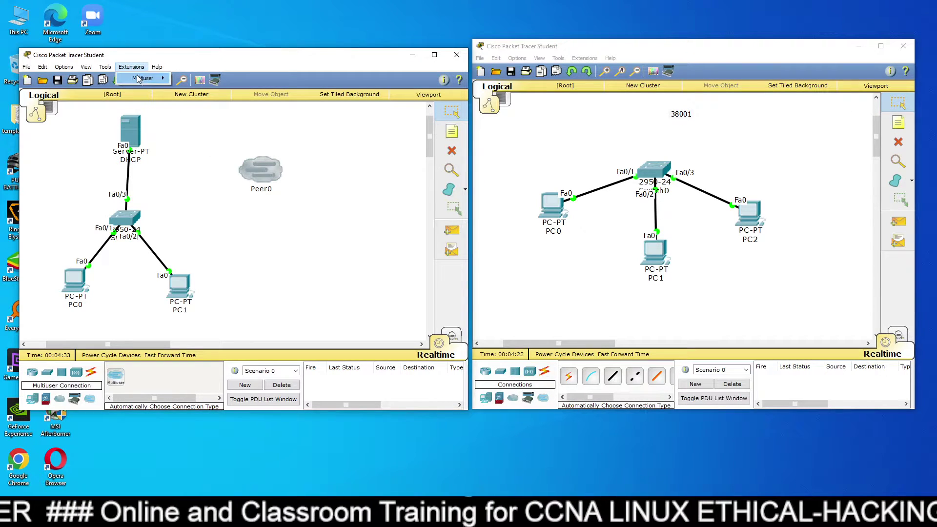
mouse_move(139, 80)
click(202, 90)
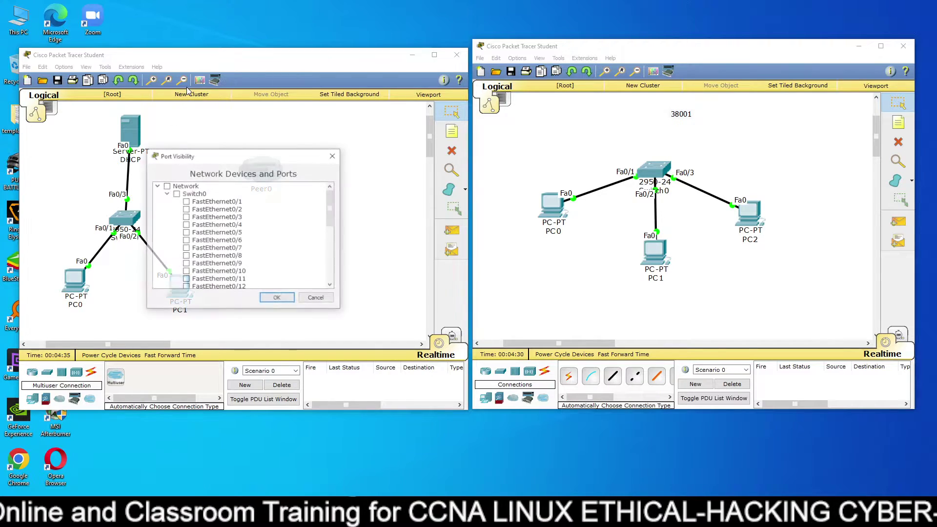
drag(262, 158, 360, 130)
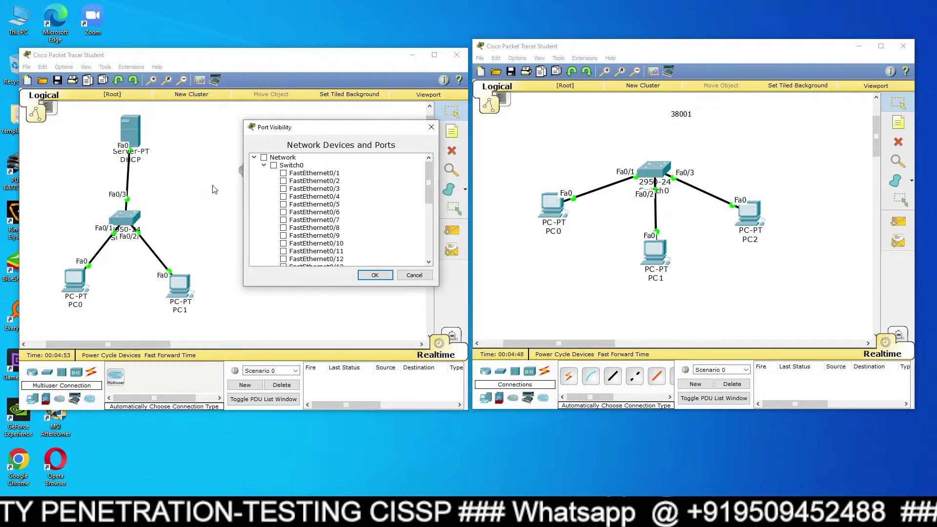
click(283, 197)
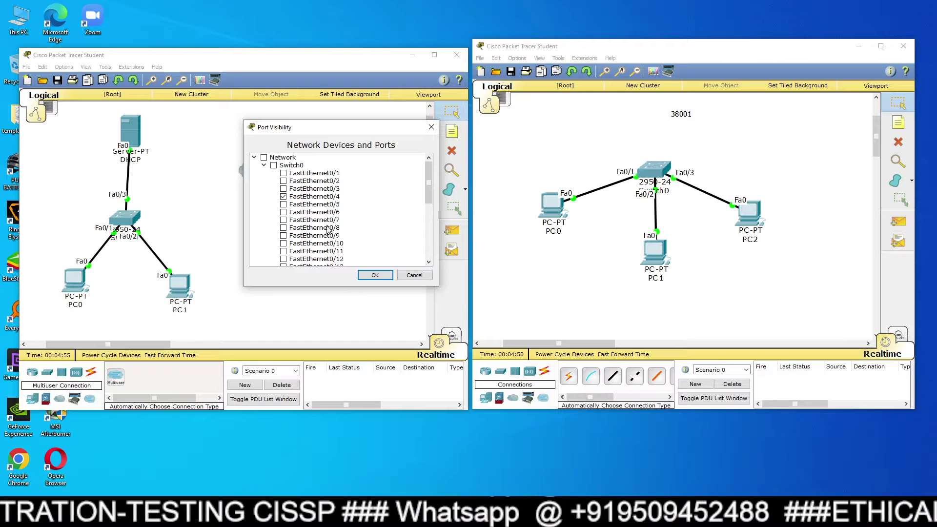
click(374, 273)
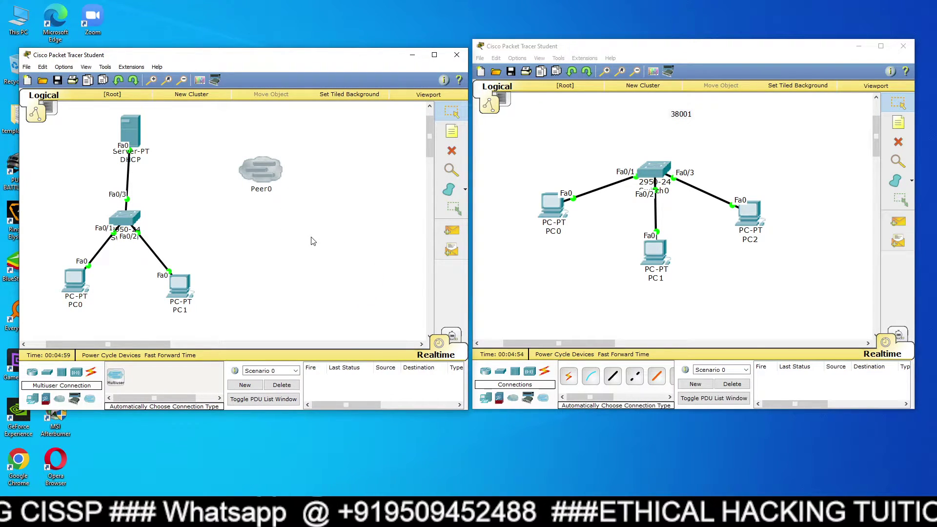
click(577, 143)
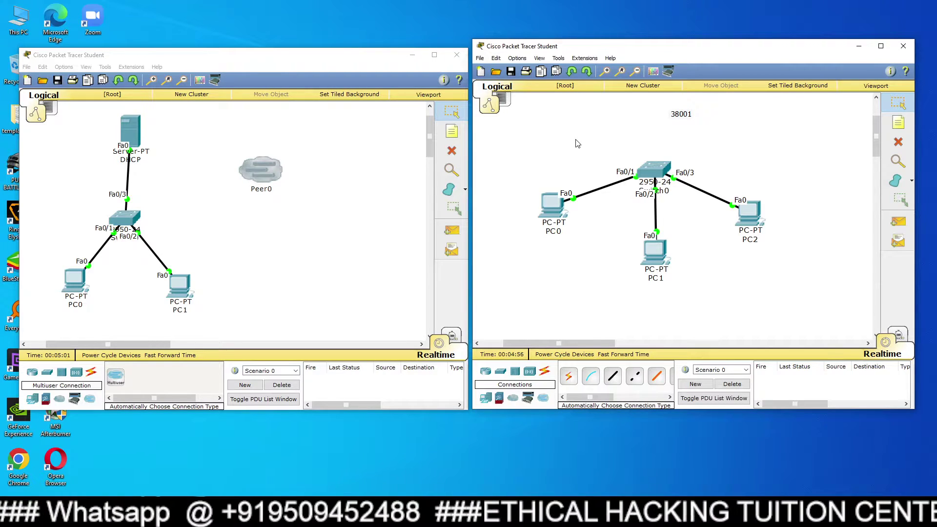
Nudge PC0, PC1 and PC2 slightly closer around Switch0 on the right canvas.
mouse_move(563, 207)
mouse_down()
mouse_move(551, 195)
mouse_move(570, 209)
mouse_up()
drag(649, 248, 647, 241)
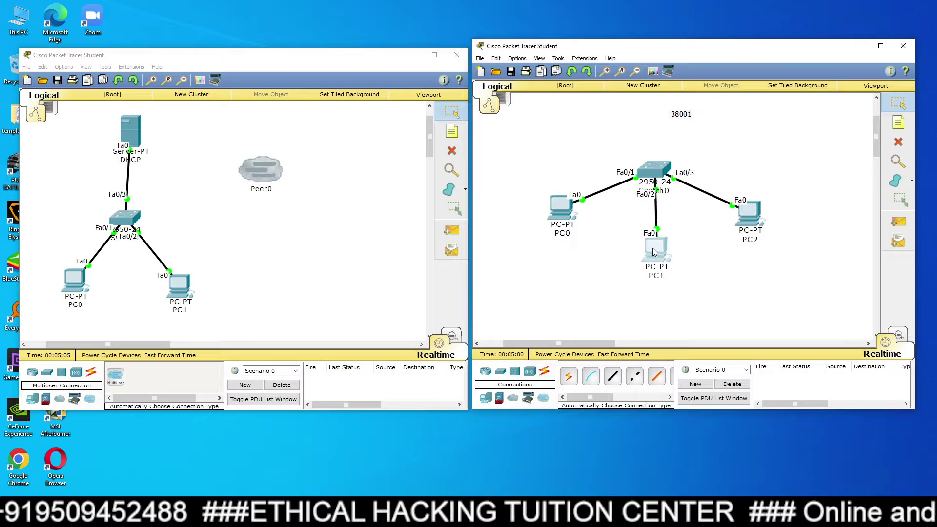
mouse_move(742, 211)
mouse_down()
mouse_move(744, 191)
mouse_move(754, 207)
mouse_up()
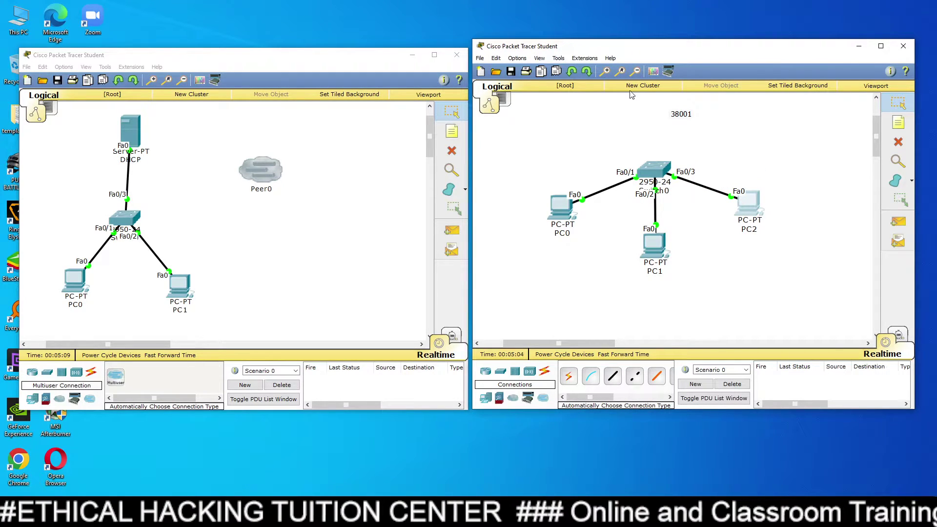
click(584, 58)
Check the right Switch0's FastEthernet0/4 in Multiuser Port Visibility and confirm.
mouse_move(589, 71)
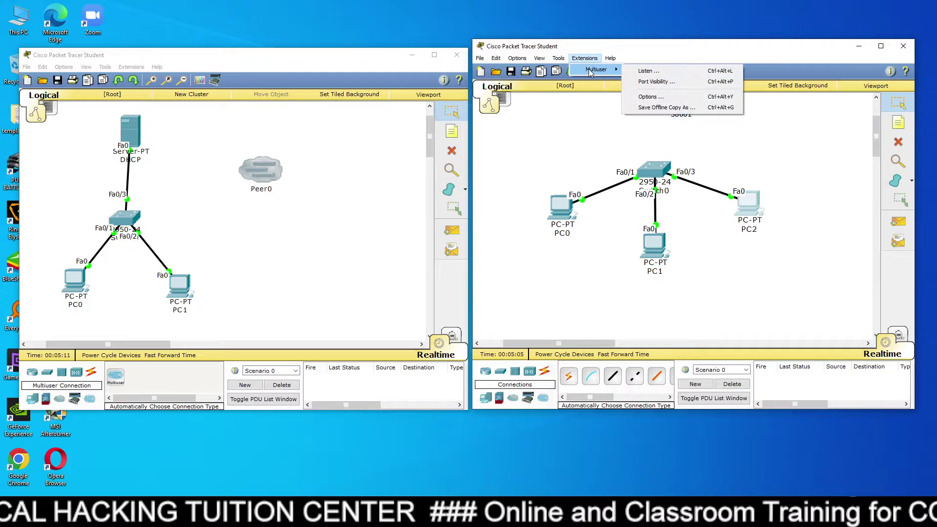
click(644, 82)
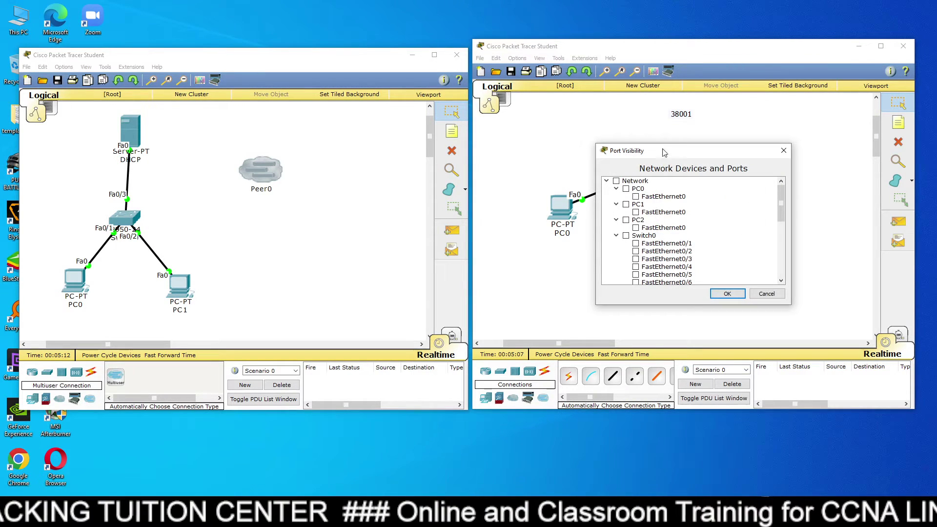
click(636, 267)
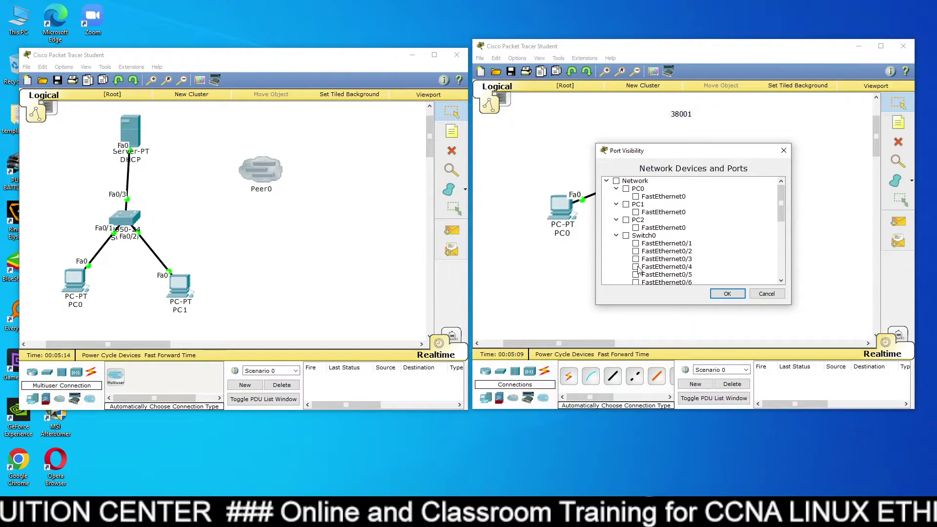
click(723, 294)
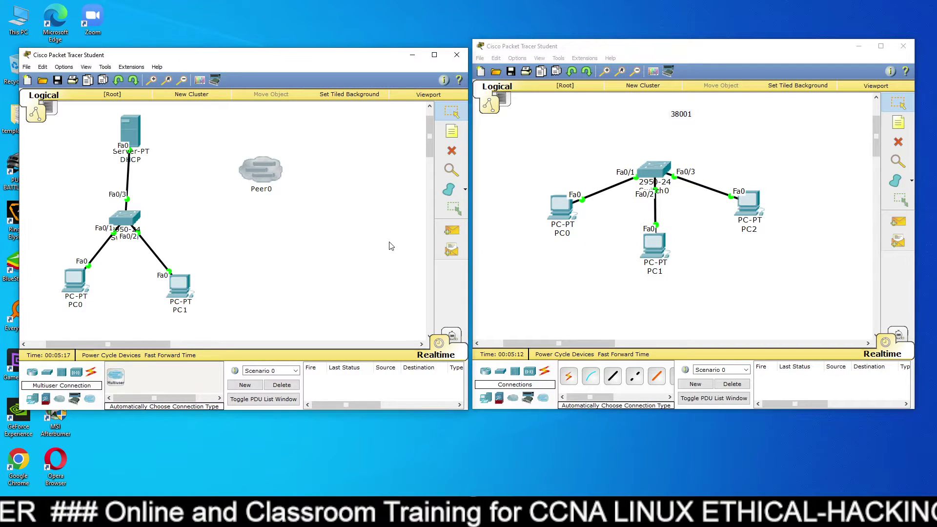
click(264, 172)
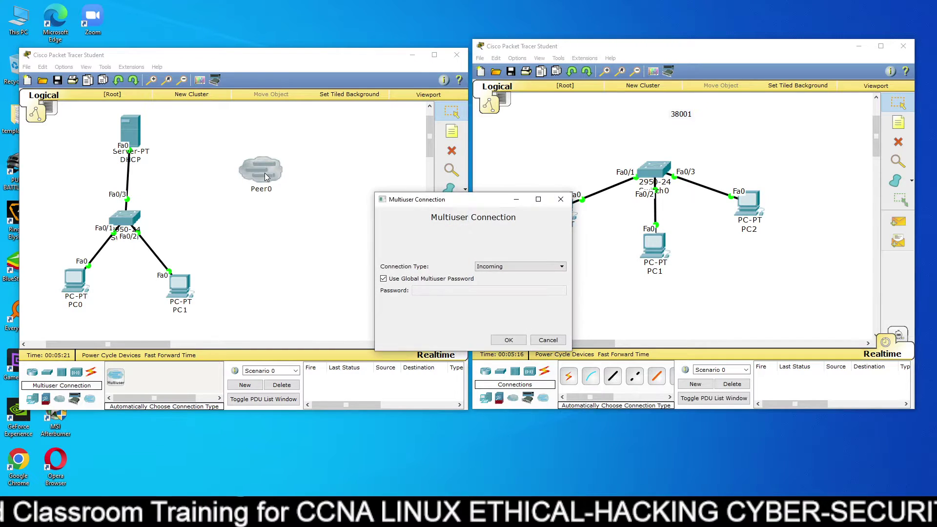
Set Peer0's connection type to Outgoing with peer address 127.0.0.1.
drag(403, 204, 334, 150)
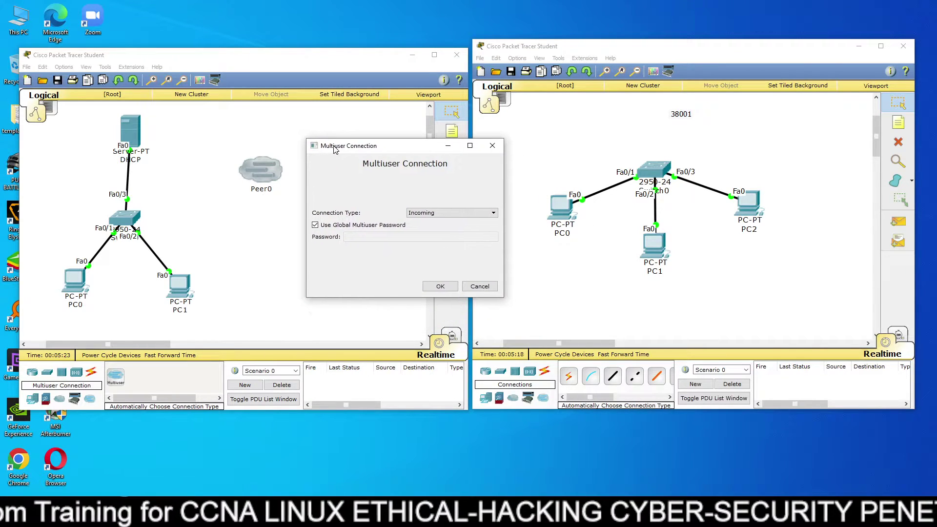
click(439, 213)
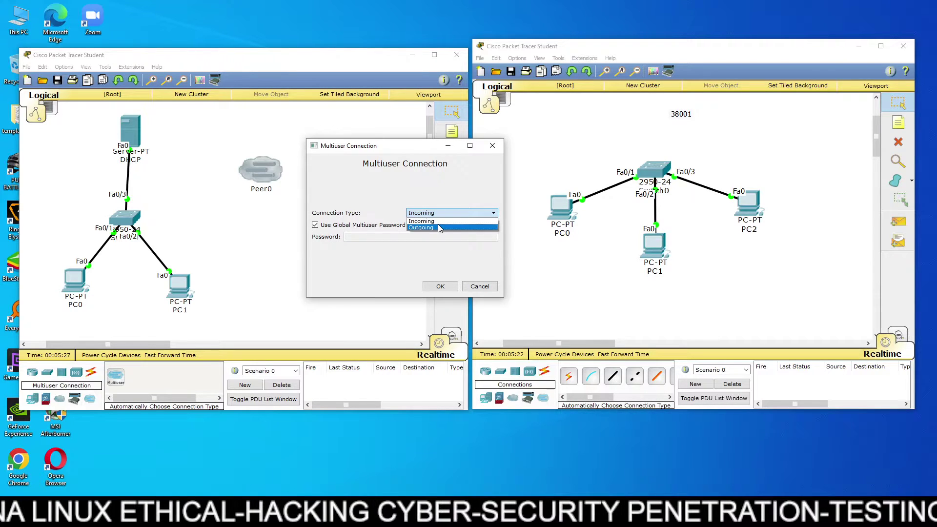
click(437, 228)
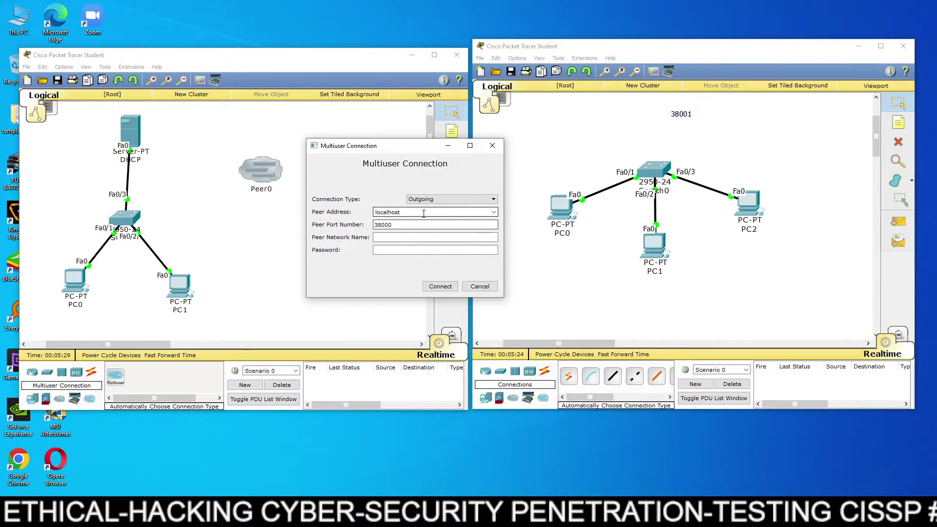
click(458, 210)
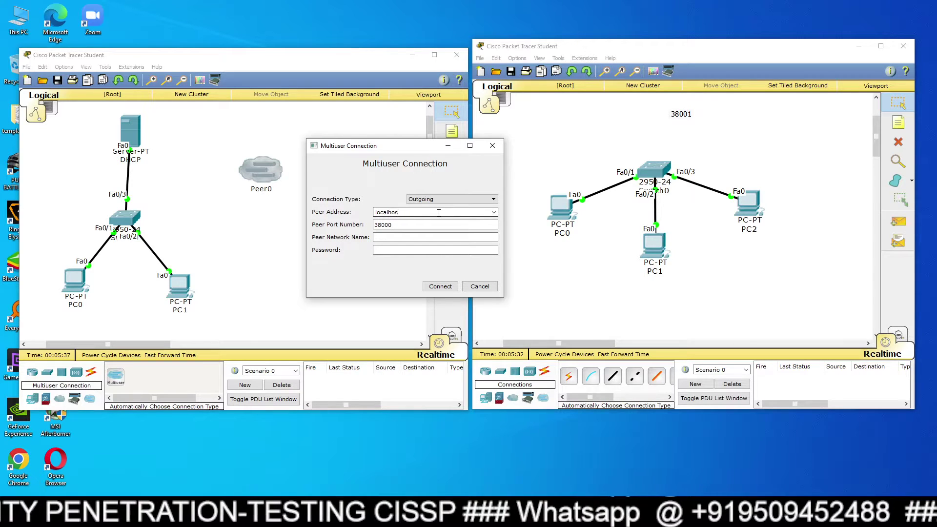
key(ctrl+a)
key(BackSpace)
text(12)
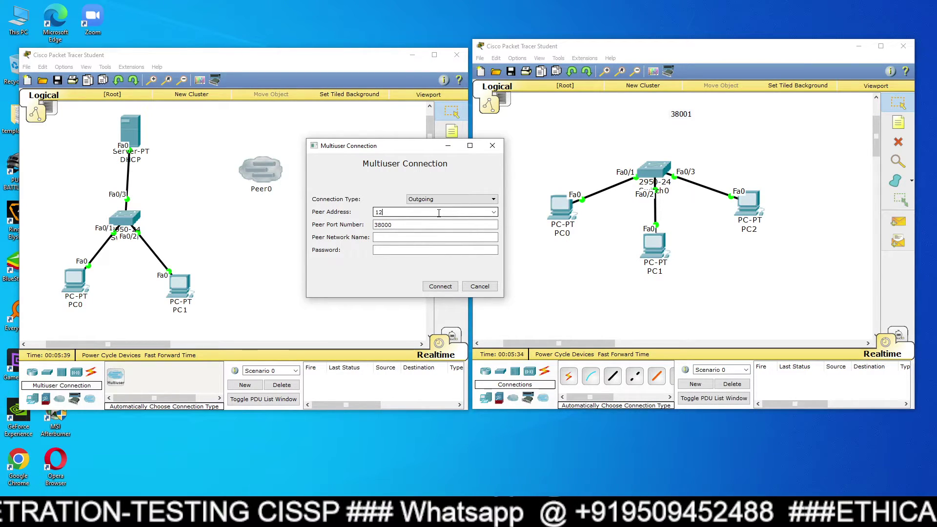
text(7.0.0.1)
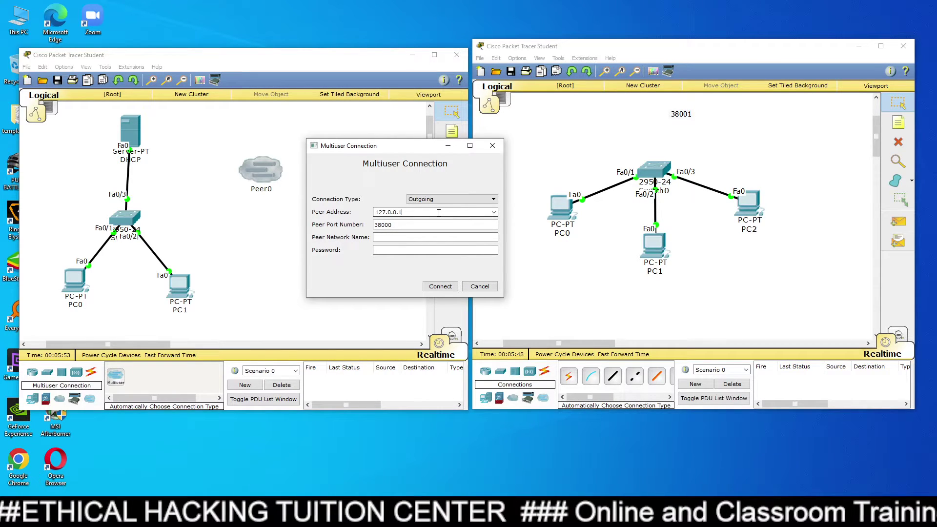
Enter port 38001, network name peer1 and the password, then connect Peer0.
click(429, 222)
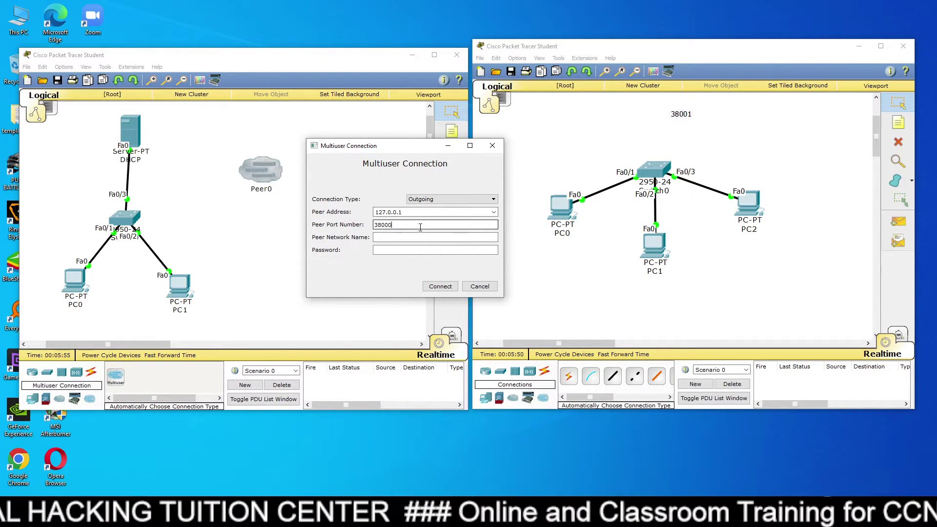
drag(398, 145, 341, 127)
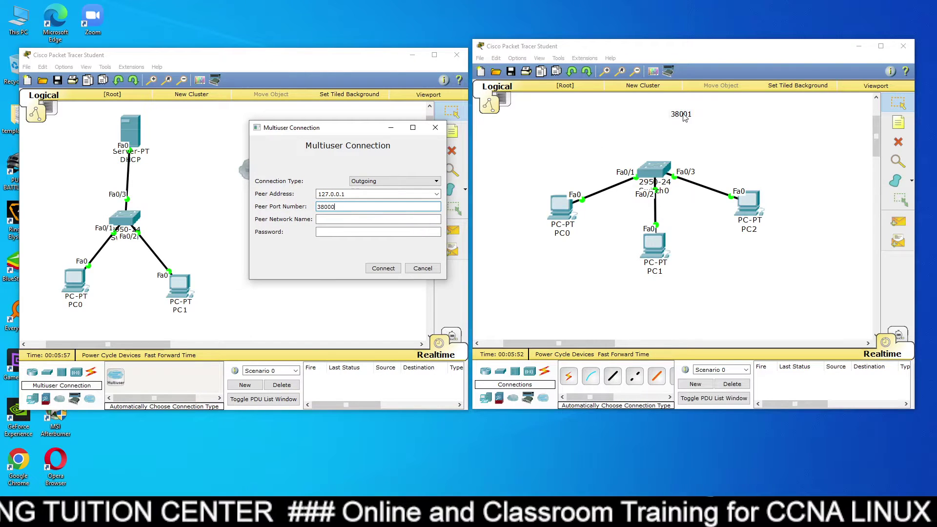
click(372, 220)
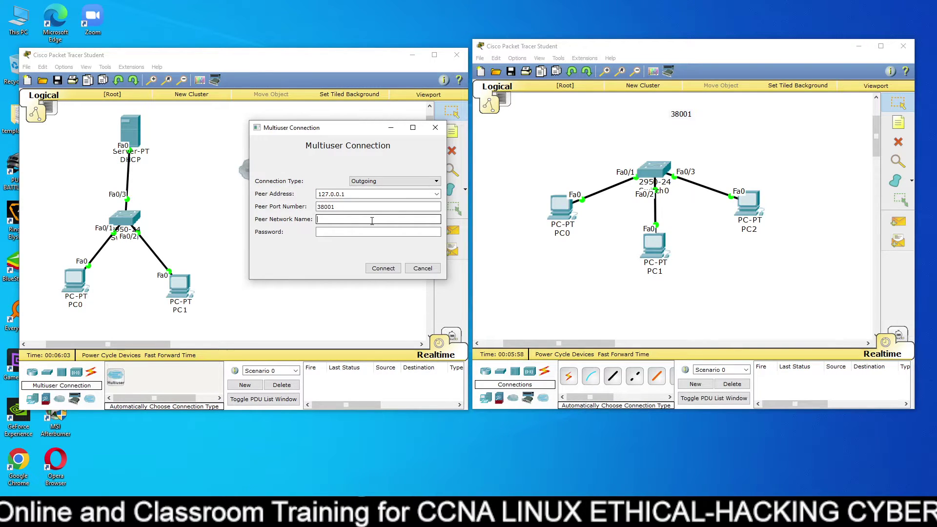
text(pee)
click(362, 232)
text(cisco1)
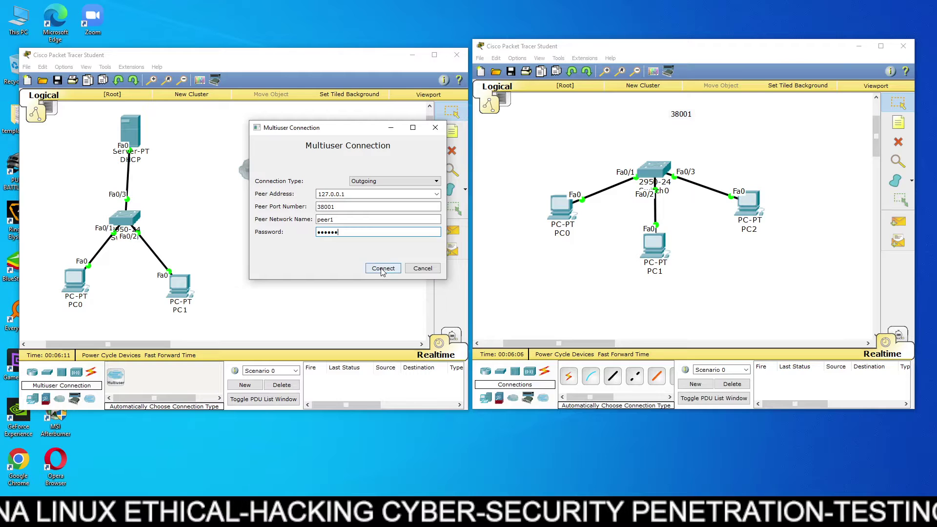
click(383, 269)
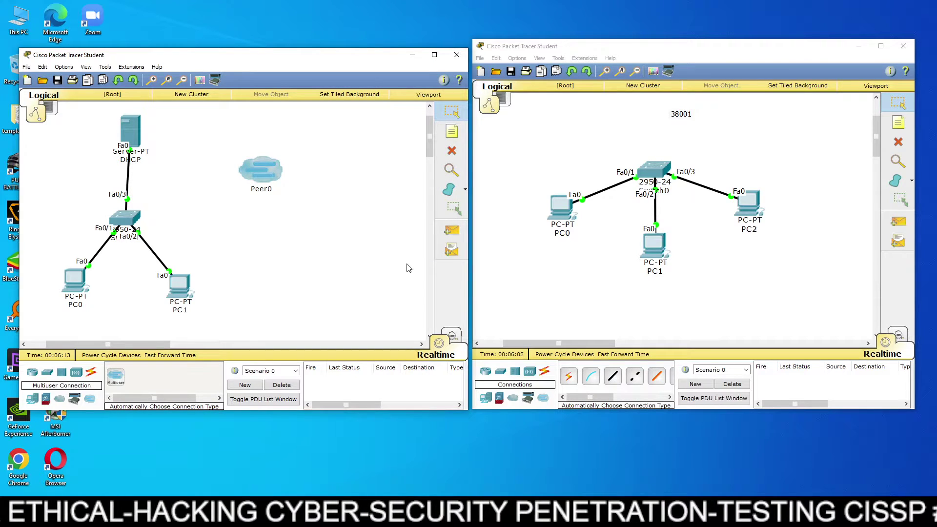
Link the peer1 cloud to the right Switch0's Fa0/4 with a copper cross-over cable.
scroll(532, 271, up, 3)
drag(667, 155, 519, 210)
scroll(577, 214, down, 3)
drag(542, 138, 537, 166)
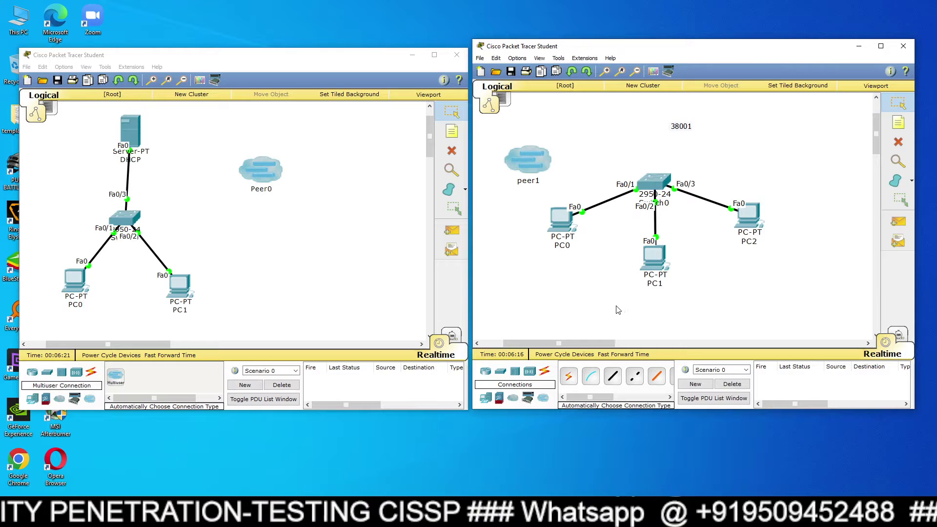
click(636, 376)
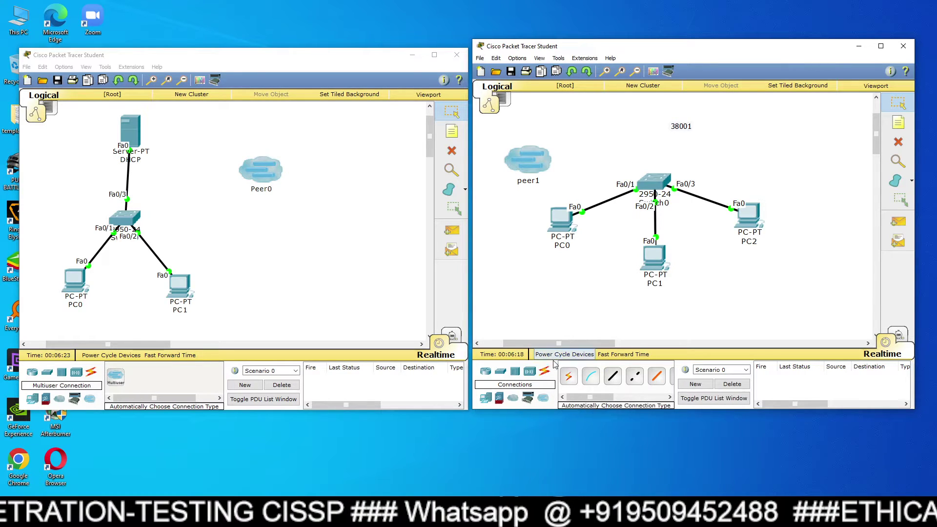
click(635, 376)
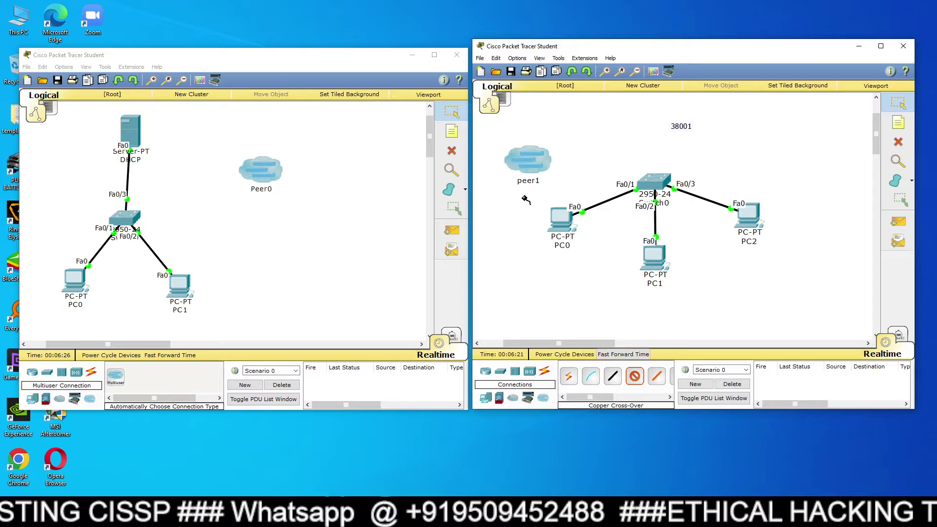
click(539, 159)
click(557, 167)
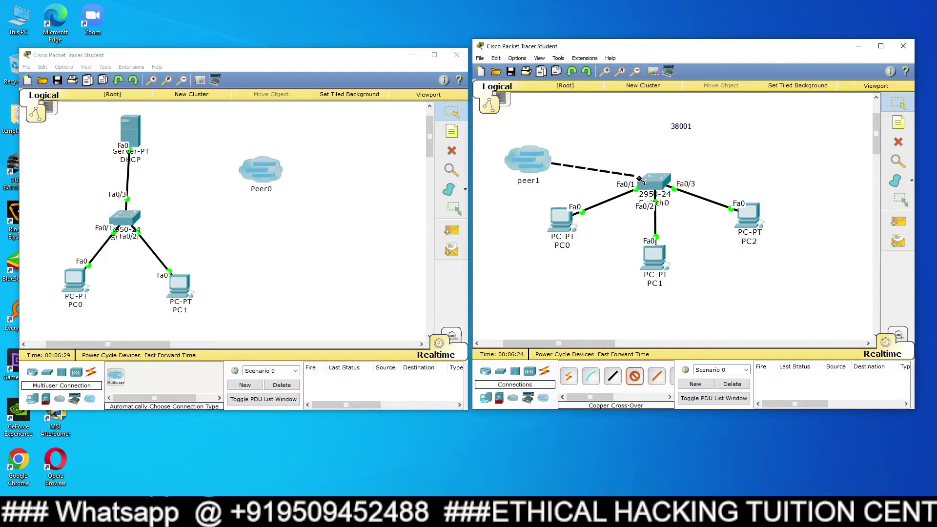
click(654, 183)
click(674, 202)
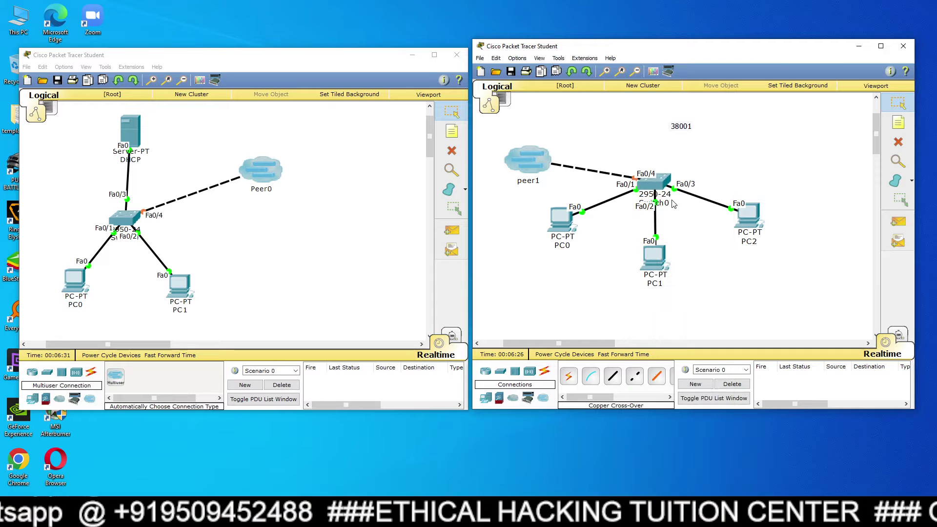
Spread out the peer1 and Peer0 clouds and the right topology's PC0, PC1 and PC2.
drag(540, 162, 549, 135)
drag(266, 171, 271, 156)
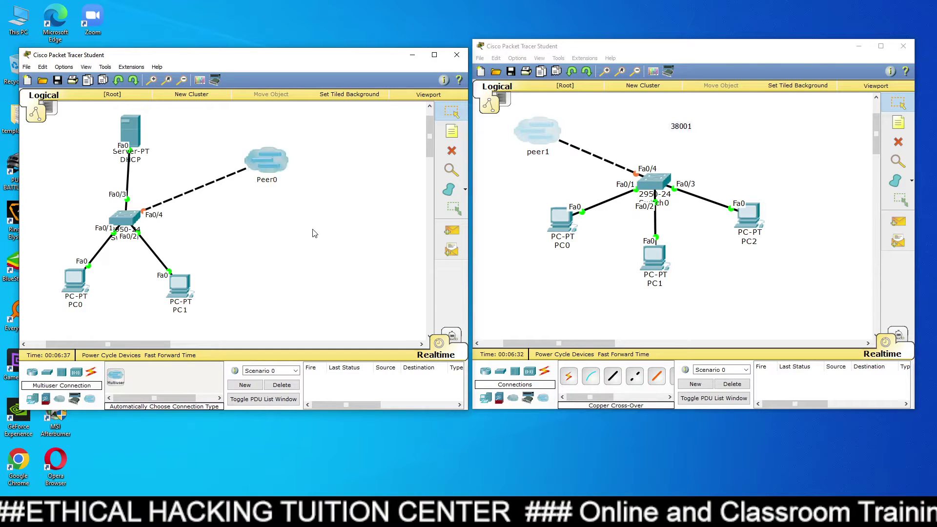
click(534, 140)
drag(561, 219, 570, 248)
drag(653, 257, 666, 279)
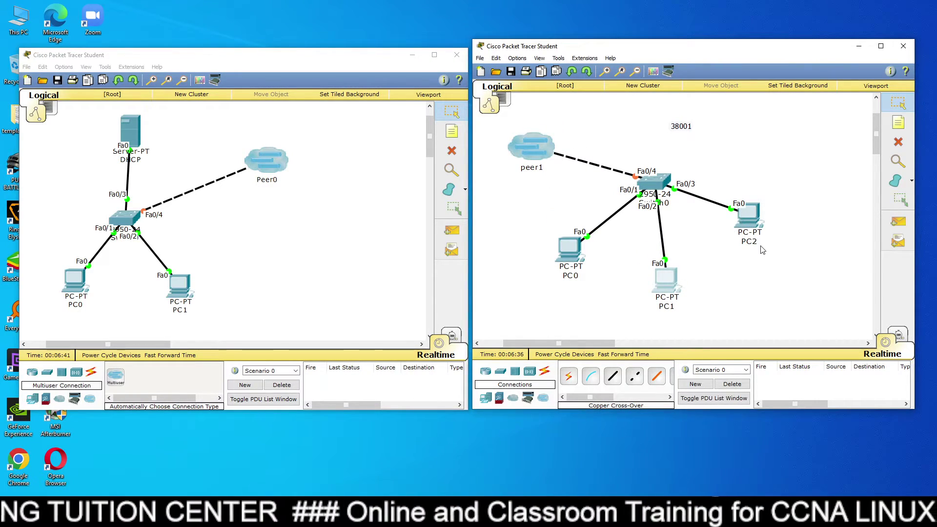
drag(749, 214, 765, 249)
drag(580, 250, 578, 270)
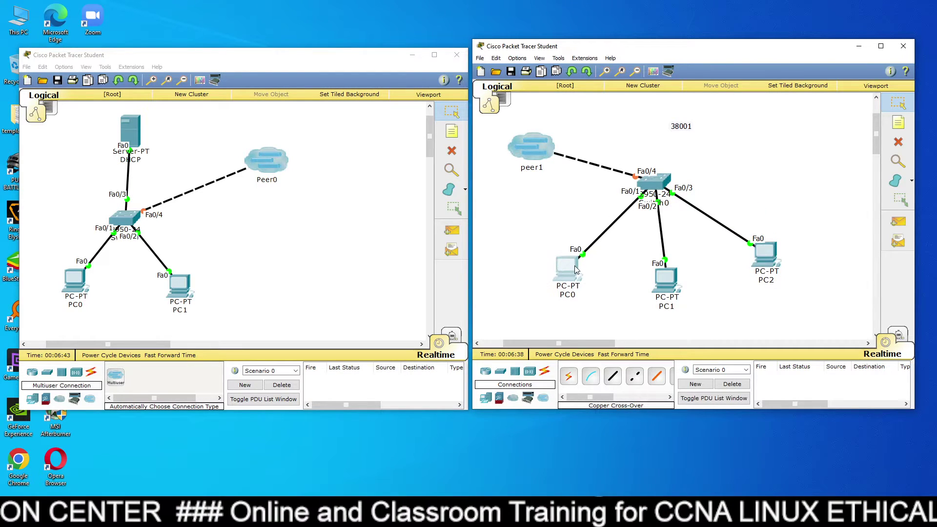
click(342, 163)
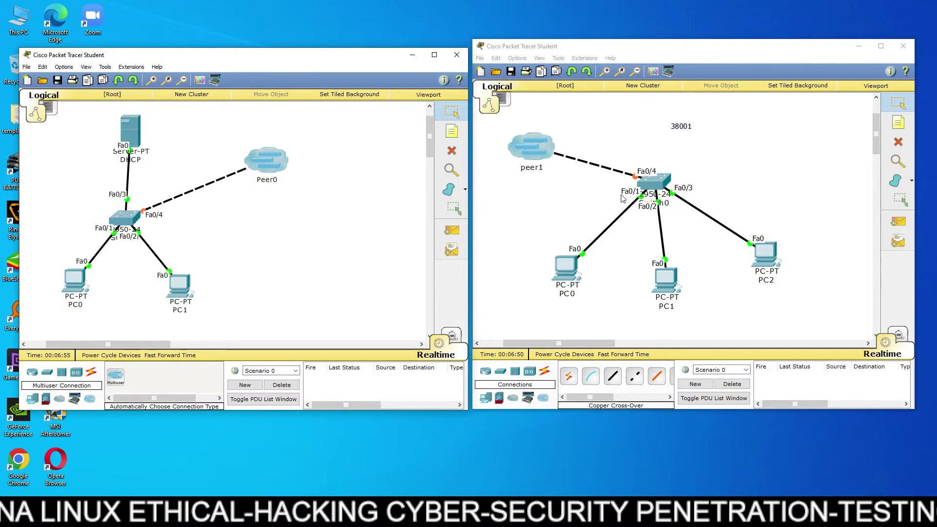
drag(763, 252, 767, 263)
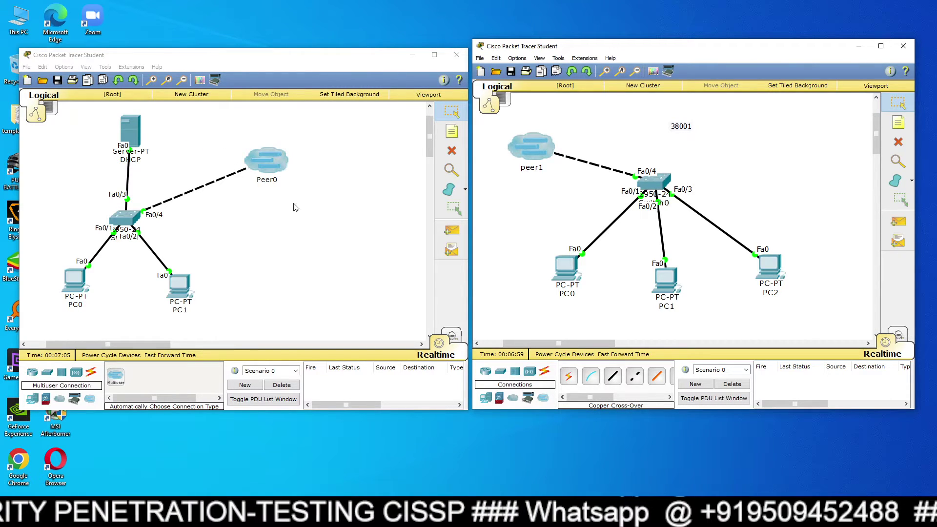
drag(261, 167, 344, 151)
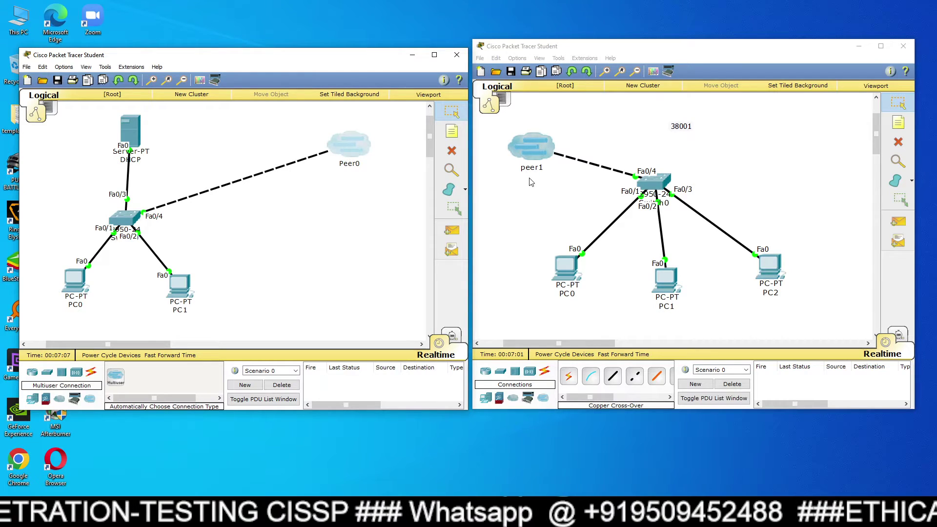
Switch the right-side PC0 to DHCP so it obtains 1.0.0.4.
click(580, 266)
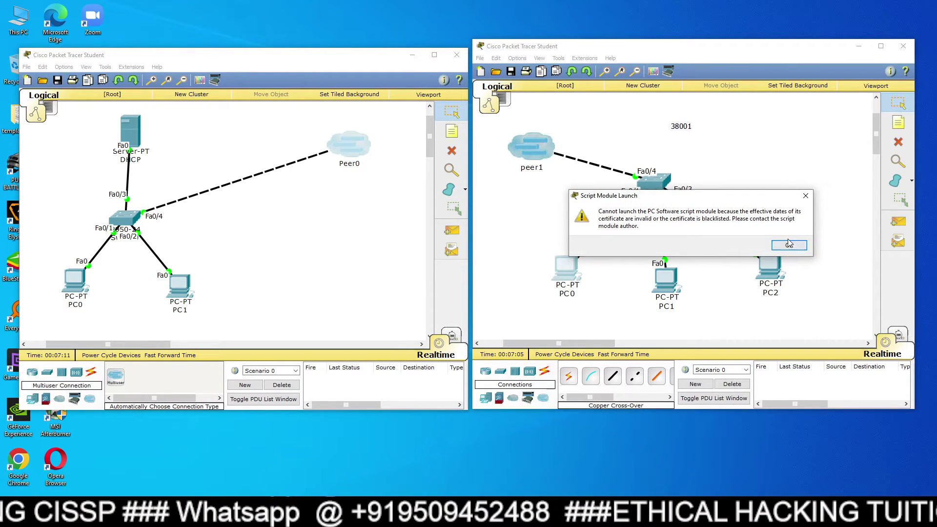
click(789, 243)
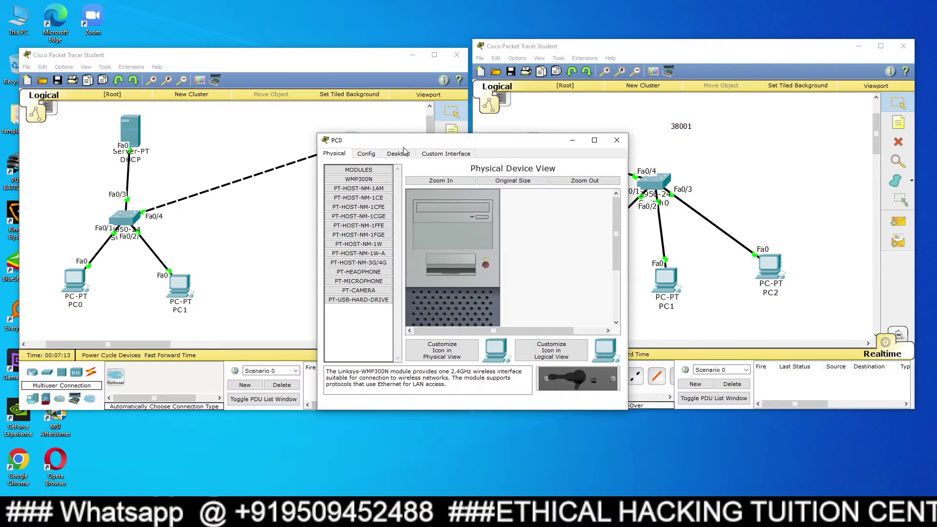
click(398, 154)
click(369, 186)
click(355, 196)
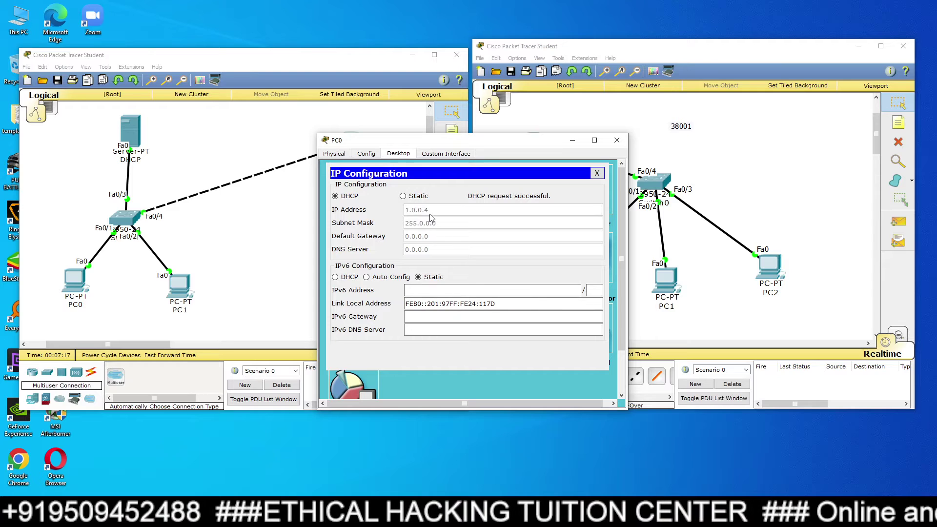
click(617, 140)
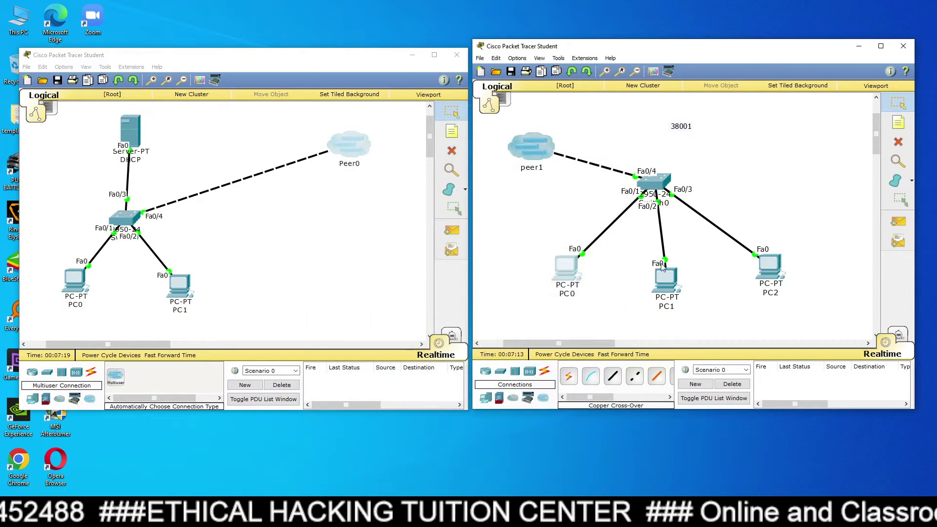
Switch PC1 and PC2 to DHCP, obtaining 1.0.0.5 and 1.0.0.6.
click(664, 279)
click(396, 153)
click(352, 182)
click(351, 196)
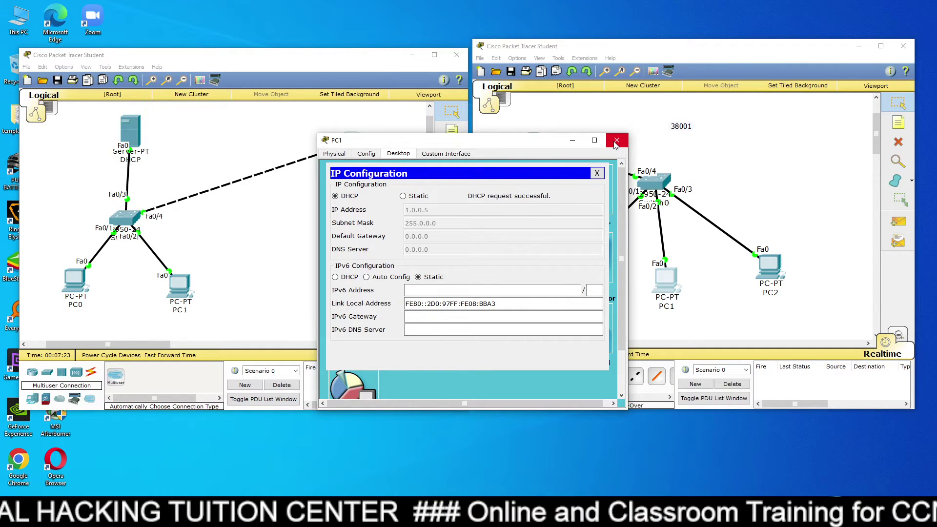
click(616, 140)
click(780, 268)
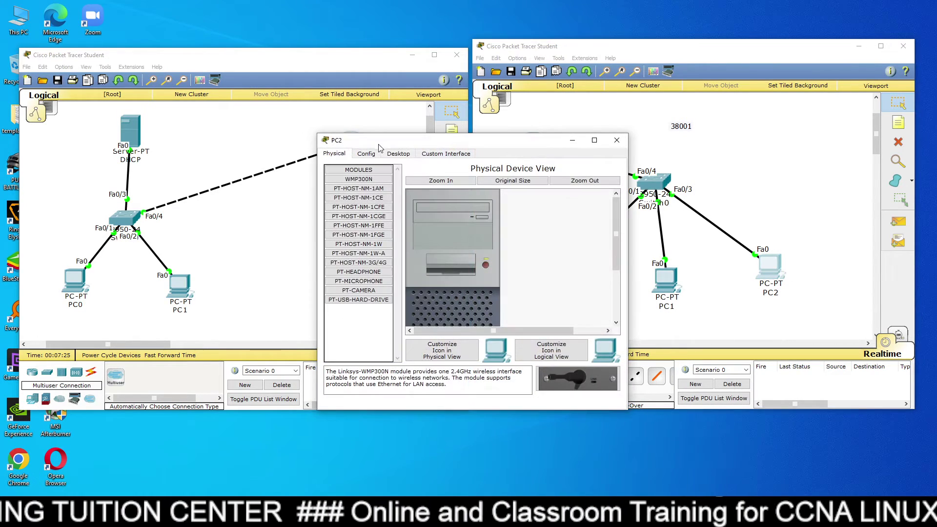
click(397, 155)
click(364, 184)
click(346, 198)
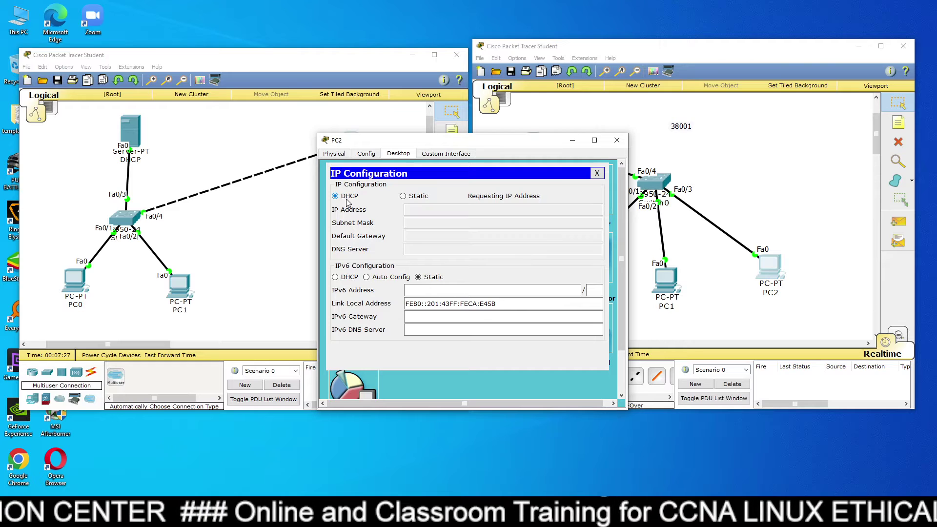
click(617, 140)
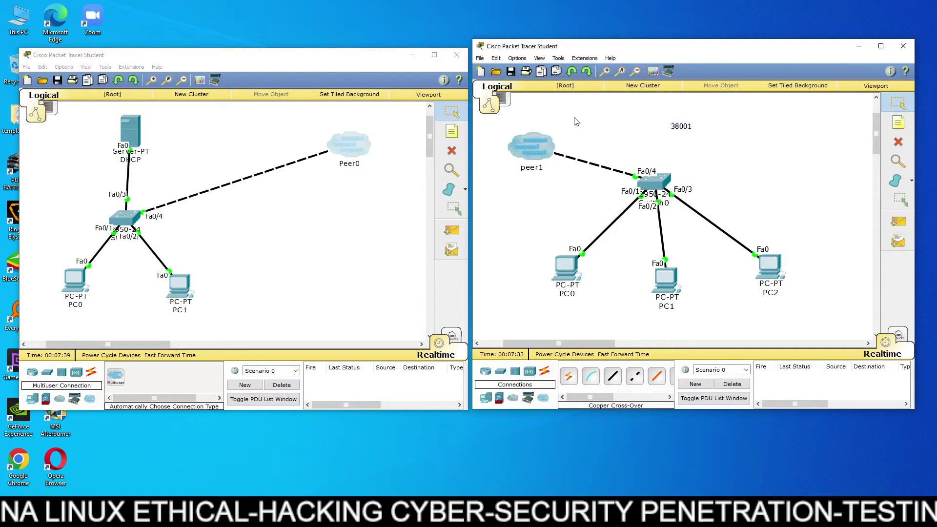
Rearrange both topology windows, launch a third Packet Tracer instance, and place a PC on it.
drag(327, 65, 323, 32)
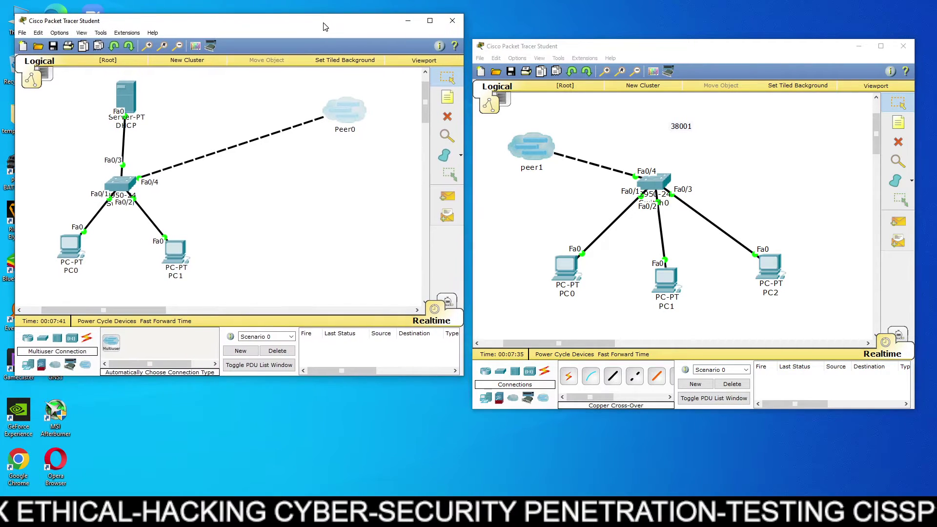
drag(582, 47, 576, 17)
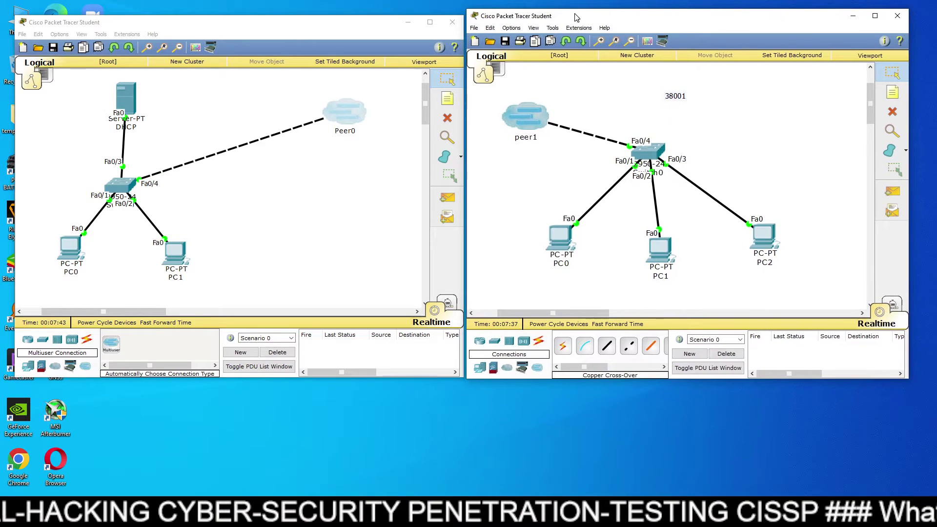
drag(158, 25, 203, 18)
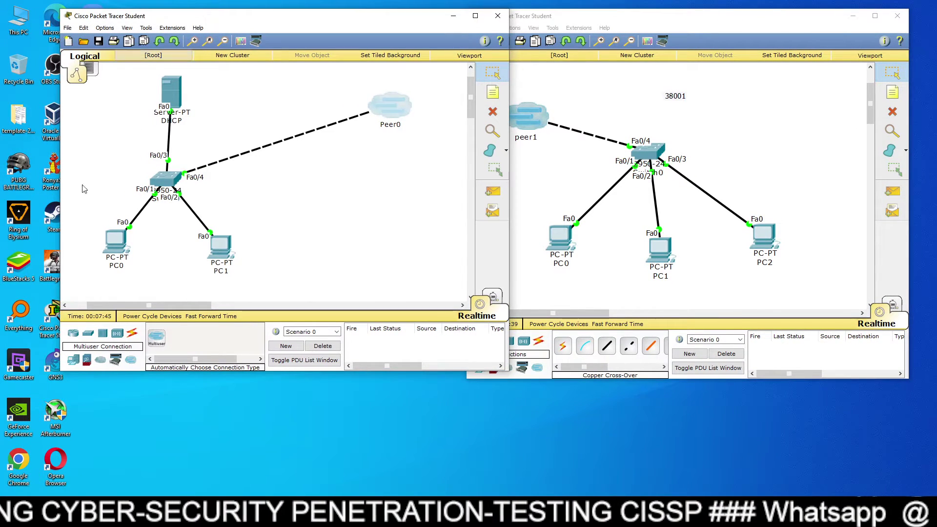
double_click(53, 313)
drag(291, 16, 237, 9)
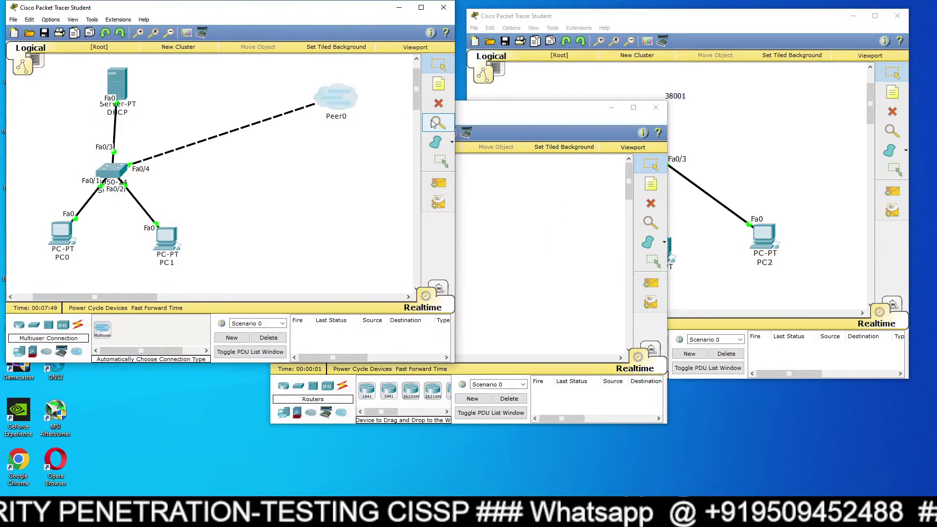
drag(489, 110, 651, 202)
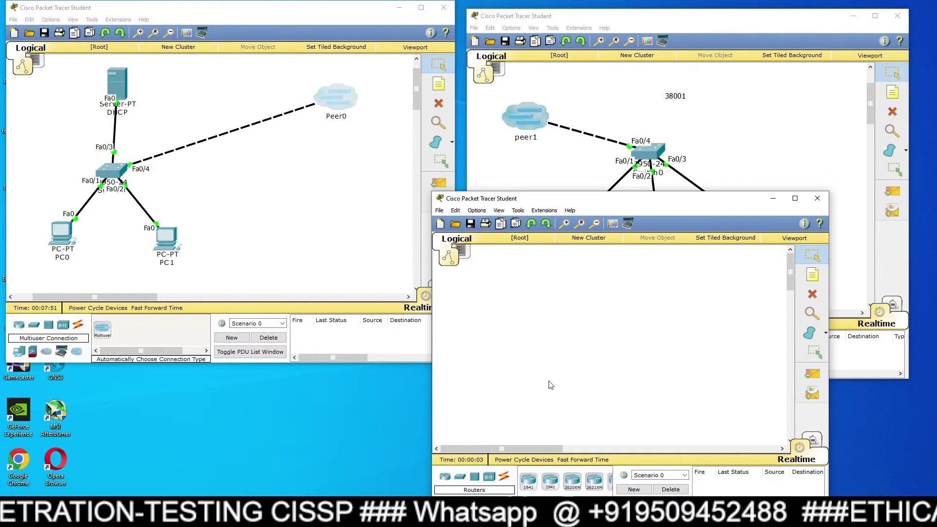
drag(525, 485, 563, 376)
Place a 2950-24 switch and auto-cable Switch0's Fa0/1 to PC0.
drag(528, 481, 563, 325)
click(505, 476)
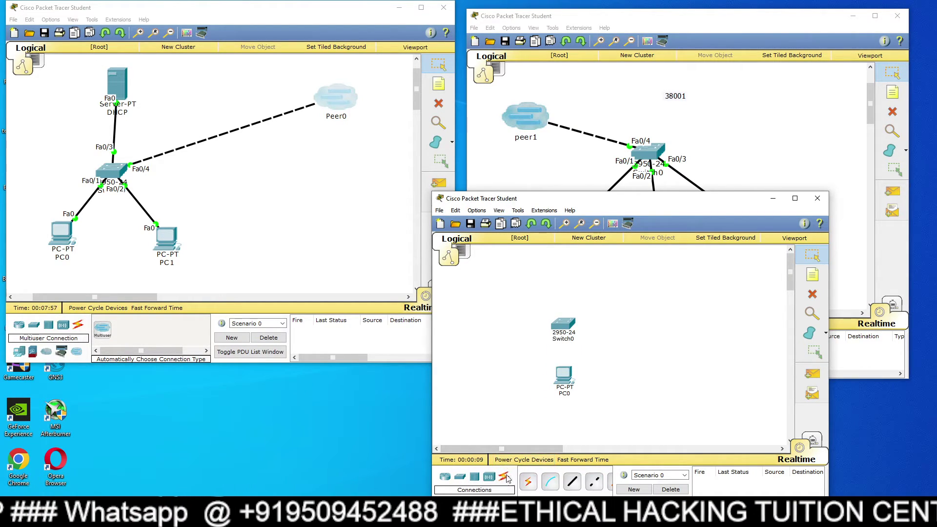
click(528, 481)
click(563, 376)
click(563, 324)
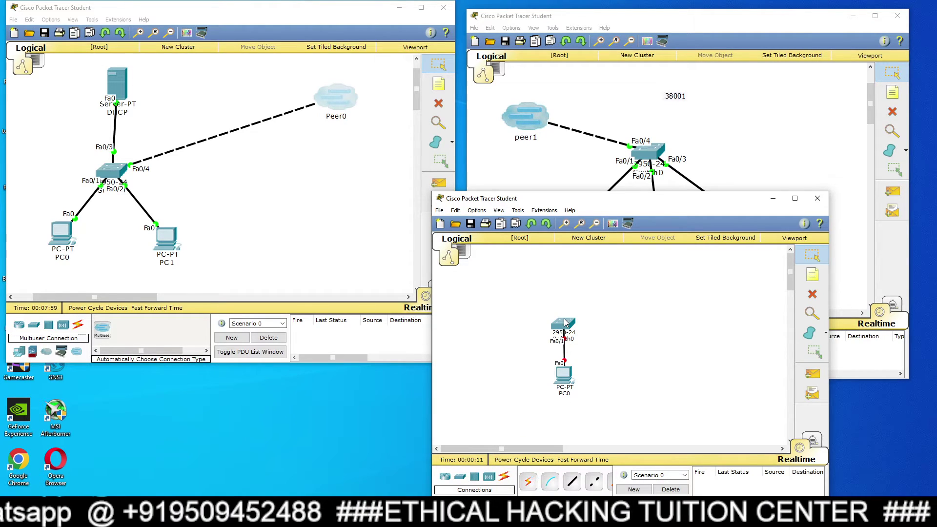
Rearrange PC0 below Switch0 and enlarge the view of the new topology.
drag(571, 378, 573, 407)
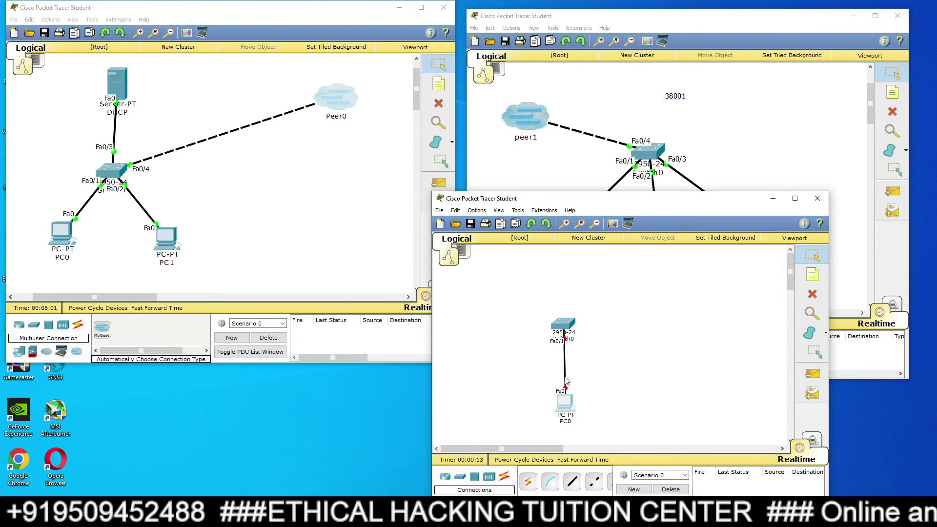
click(563, 223)
click(563, 223)
click(564, 223)
click(562, 290)
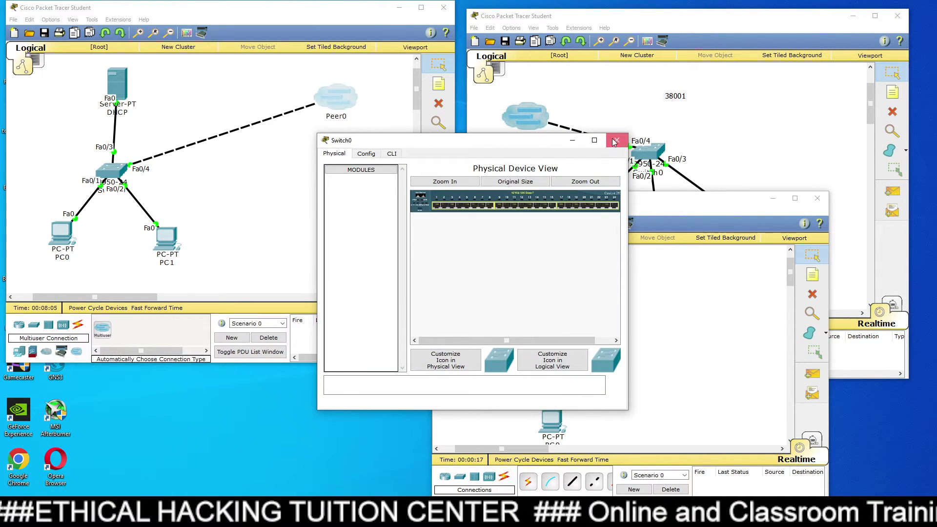
click(620, 137)
drag(555, 420, 558, 408)
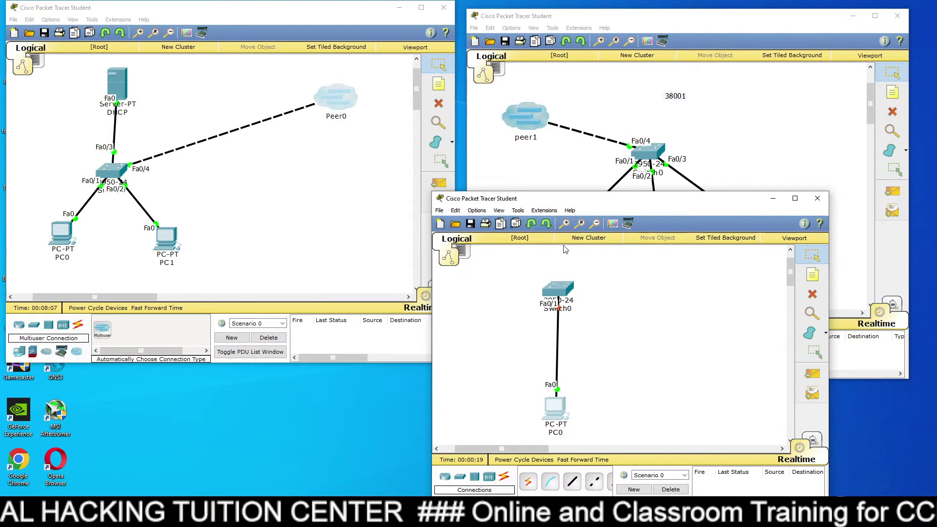
click(541, 211)
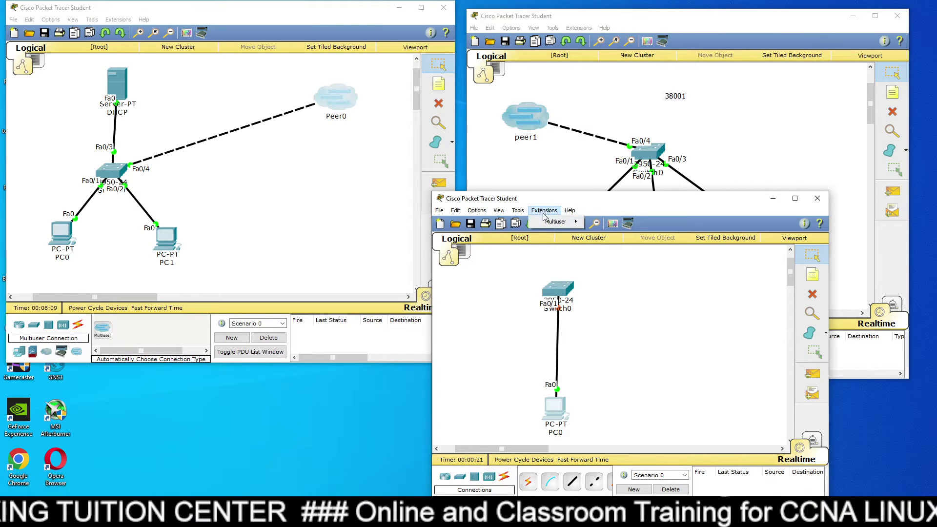
Set the third workspace to listen for multiuser connections.
mouse_move(550, 222)
click(606, 225)
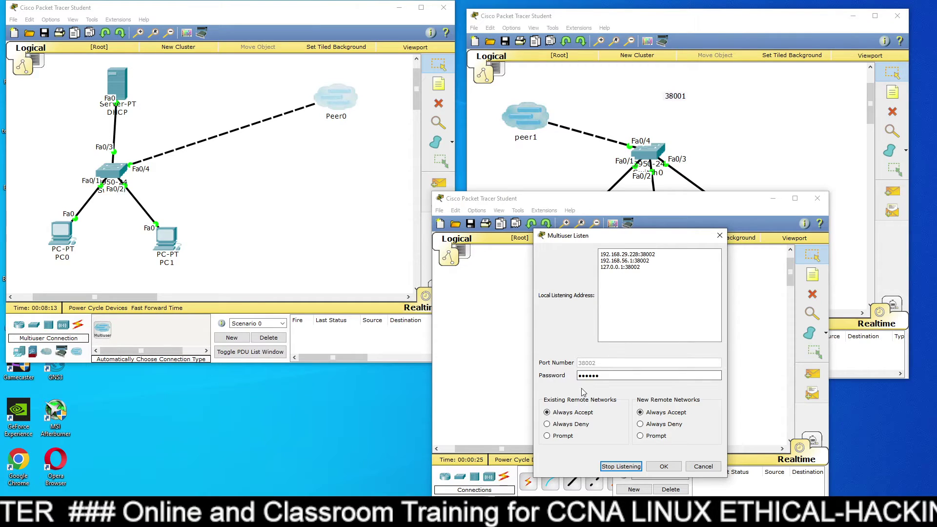
click(664, 466)
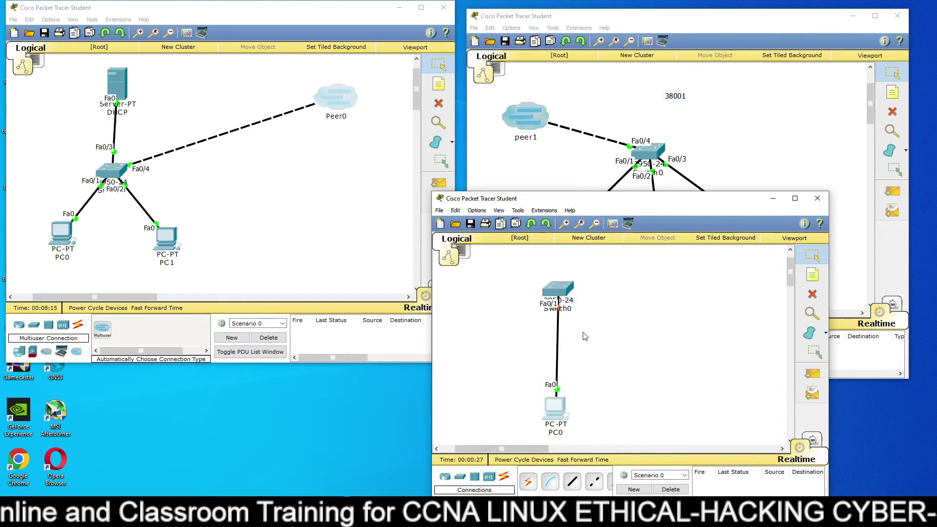
Add a note reading 38002 to the third topology's canvas.
click(813, 274)
click(629, 263)
text(38002)
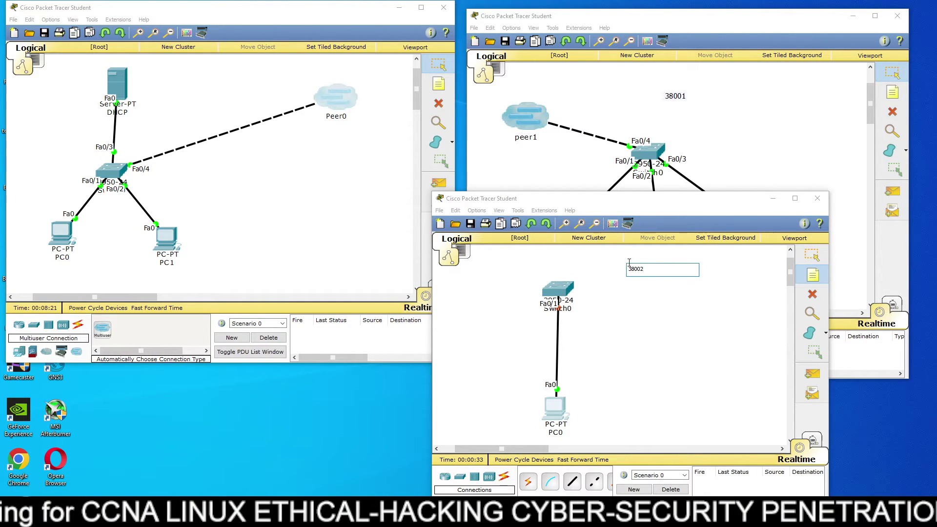
click(811, 254)
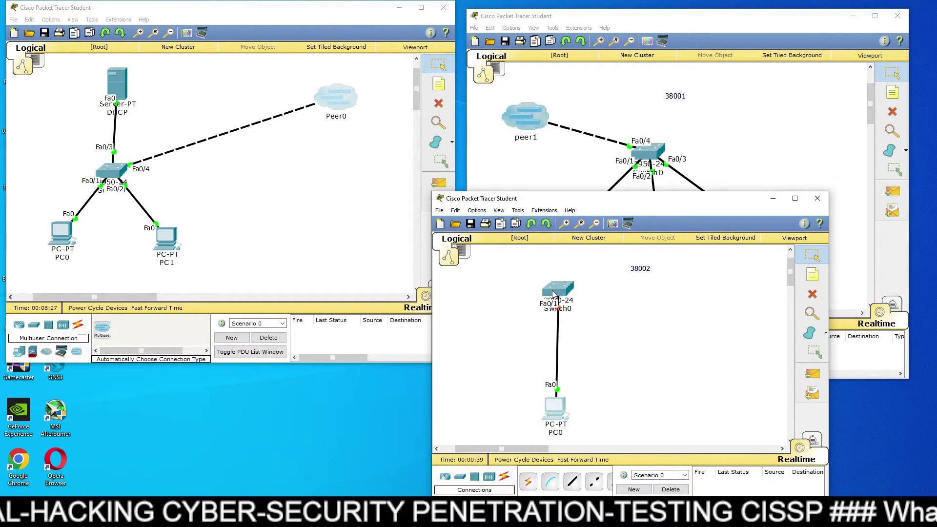
Expose Switch0 FastEthernet0/2 to peers, then drop a Peer1 cloud on the left canvas.
click(544, 210)
mouse_move(555, 221)
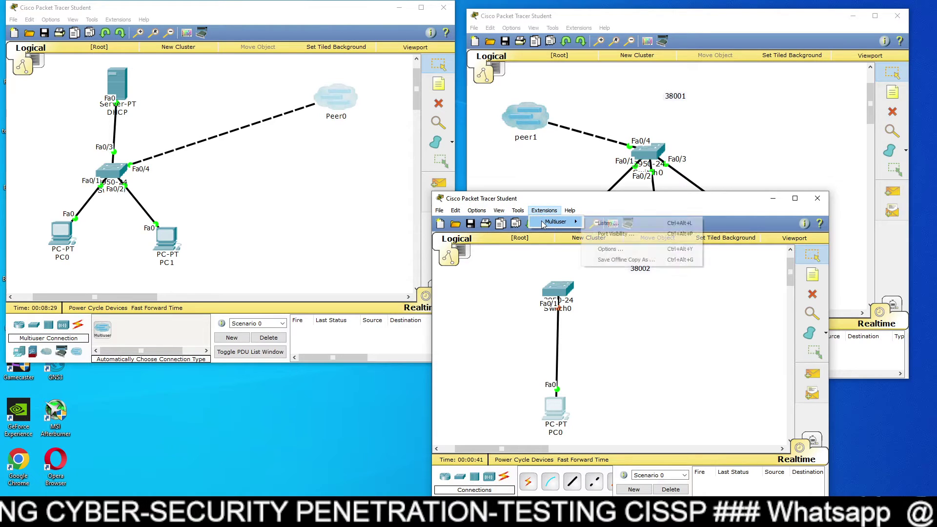
click(597, 235)
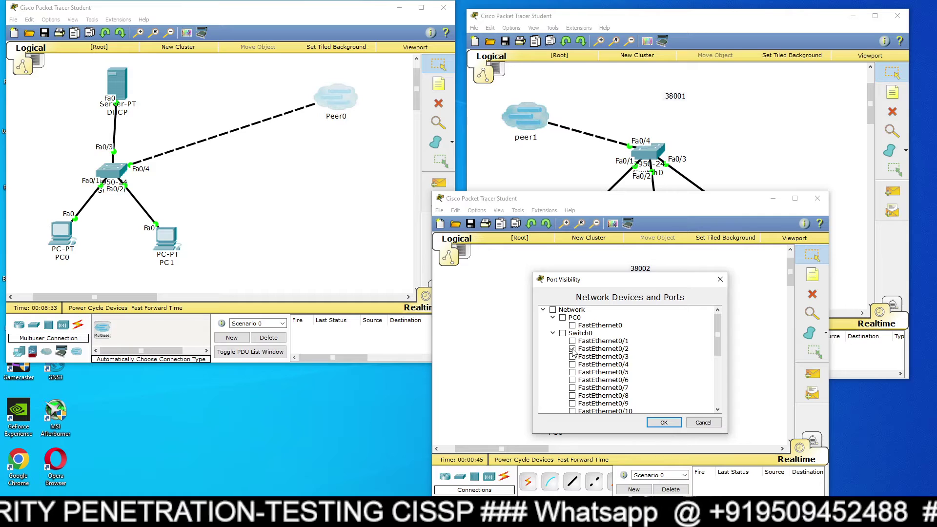
click(664, 423)
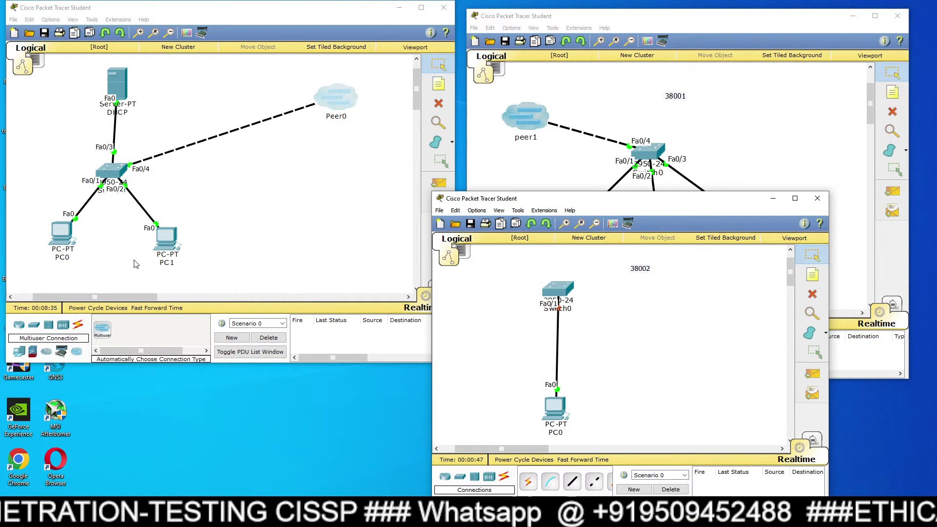
drag(534, 199, 556, 216)
drag(103, 329, 310, 164)
Rename the new left cloud to Peer2 and nudge it into place.
click(320, 179)
click(323, 180)
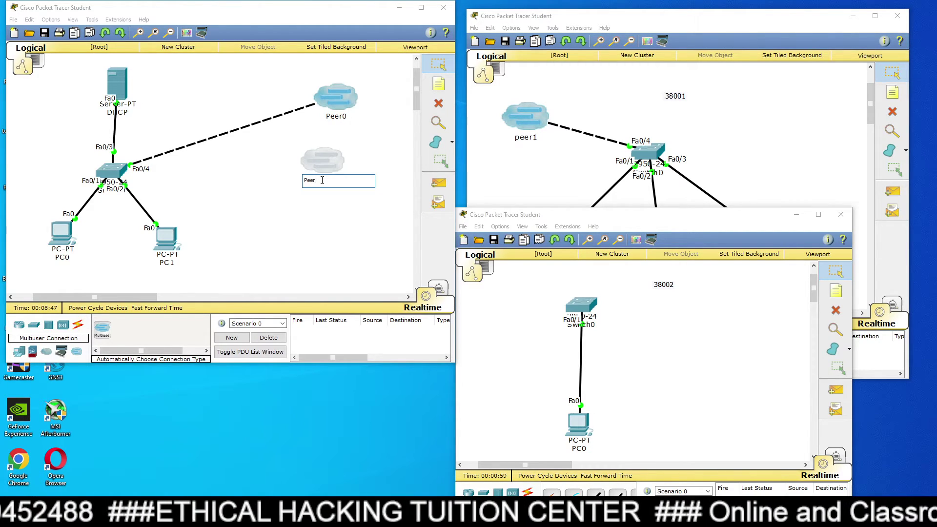
text(2)
click(312, 235)
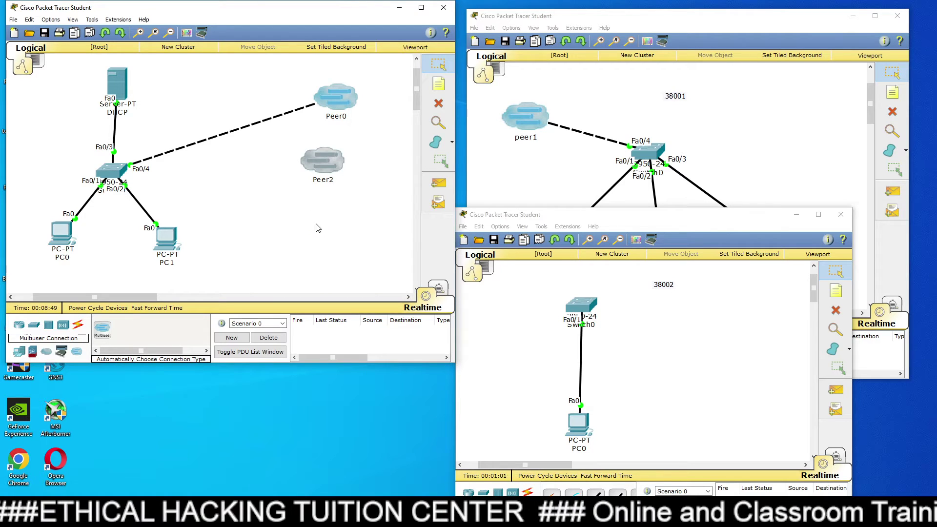
drag(329, 171, 337, 176)
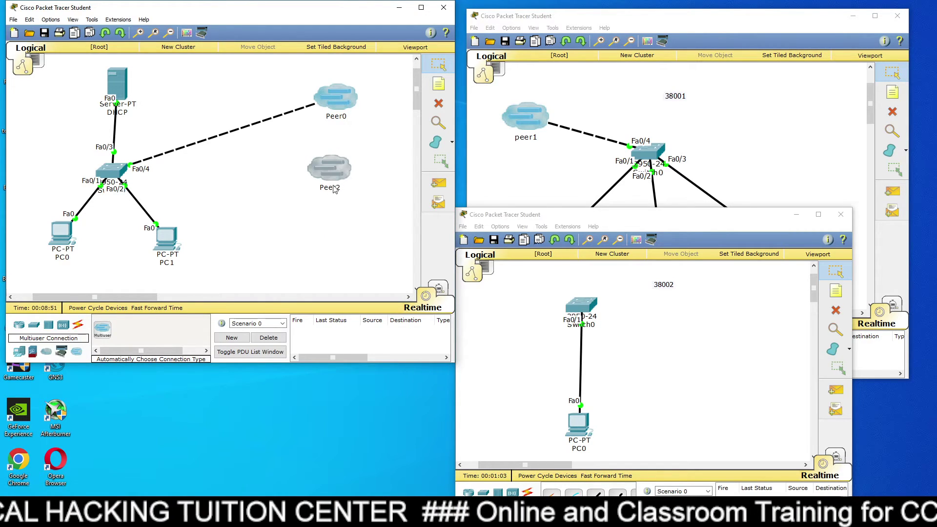
Make Switch0's FastEthernet0/5 visible to peers in the DHCP topology.
click(119, 19)
click(190, 44)
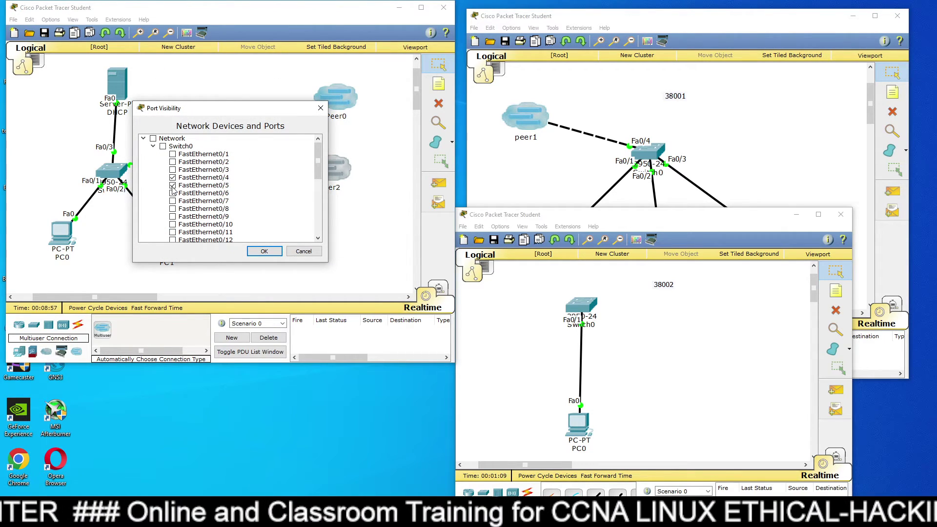
click(264, 250)
double_click(328, 171)
Set Peer2 to Outgoing, 127.0.0.1 port 38002, network name Peer3, plus the connection password.
click(495, 266)
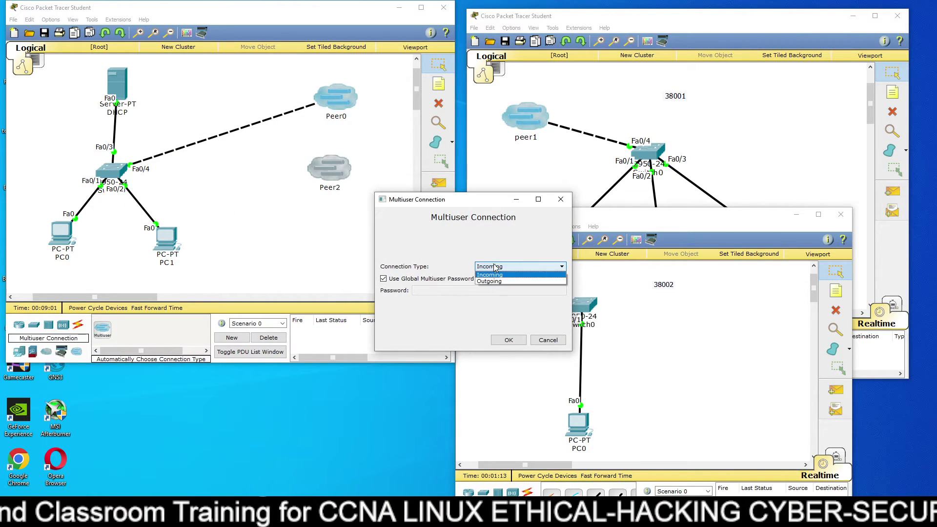
click(489, 280)
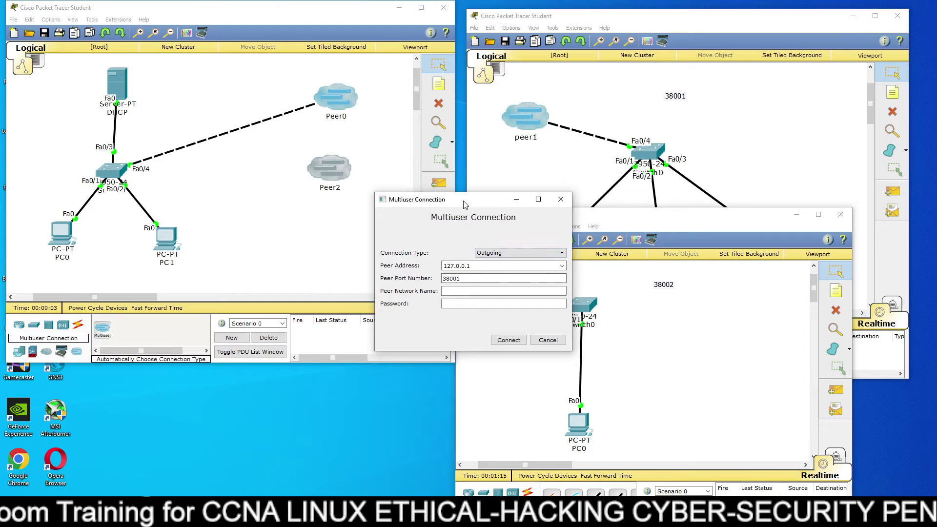
drag(464, 204, 376, 173)
click(378, 250)
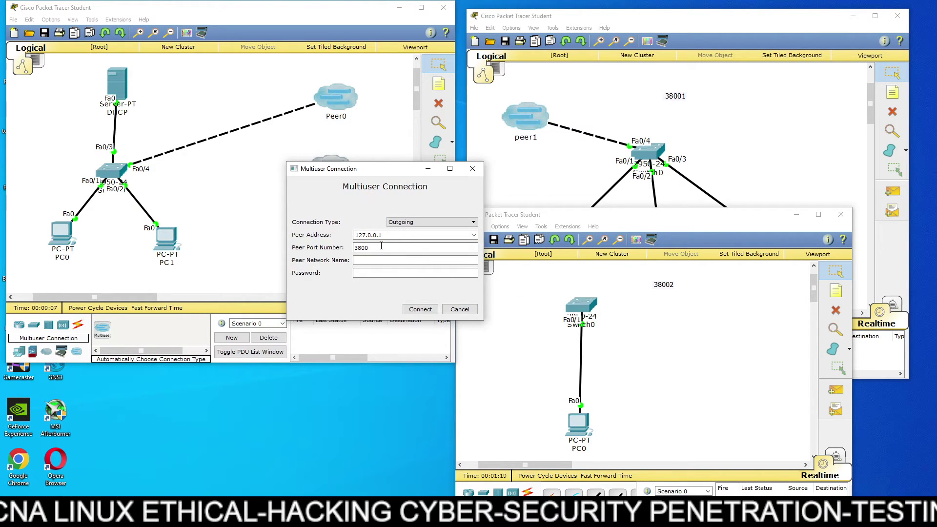
click(376, 260)
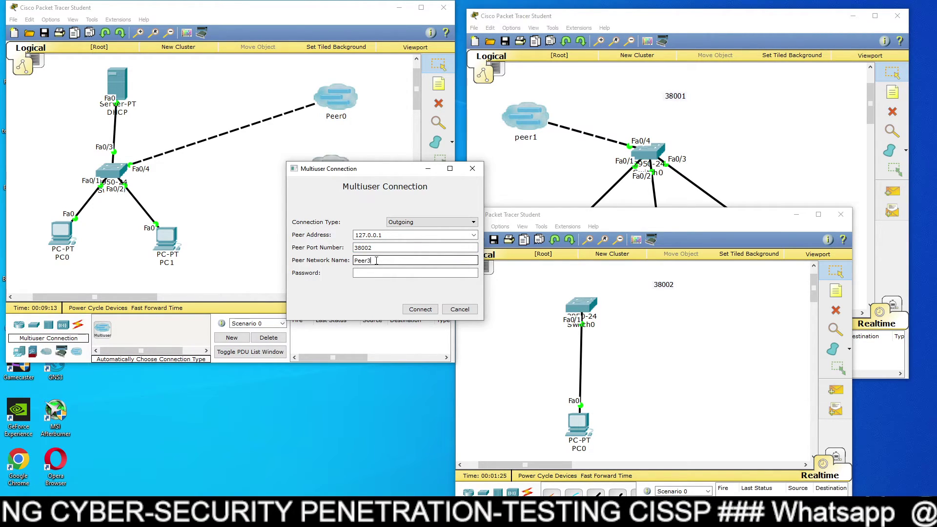
click(377, 273)
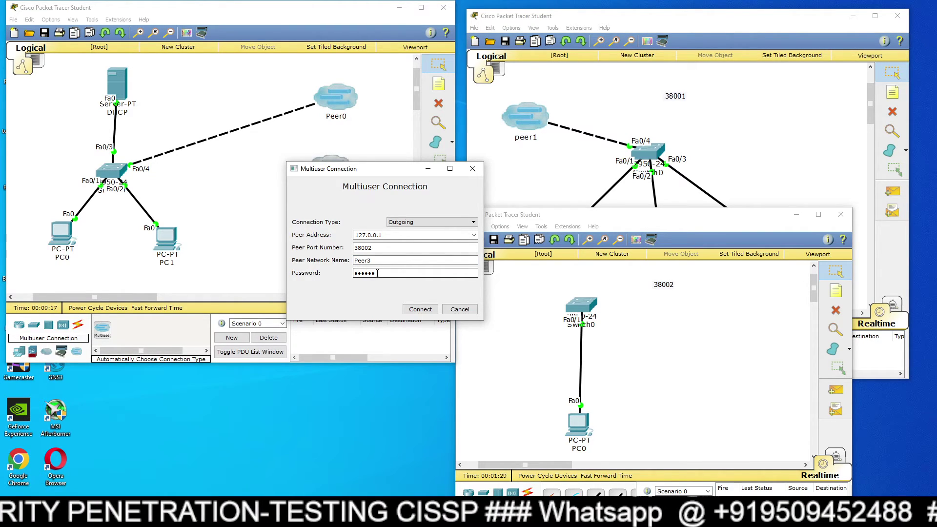
Connect Peer2 and position the resulting Peer3 cloud beside Switch0.
click(420, 309)
drag(671, 275, 518, 320)
drag(584, 220, 580, 179)
Cross-over cable Peer3 (remote Fa0/5) to Switch0's FastEthernet0/2.
click(607, 459)
click(504, 269)
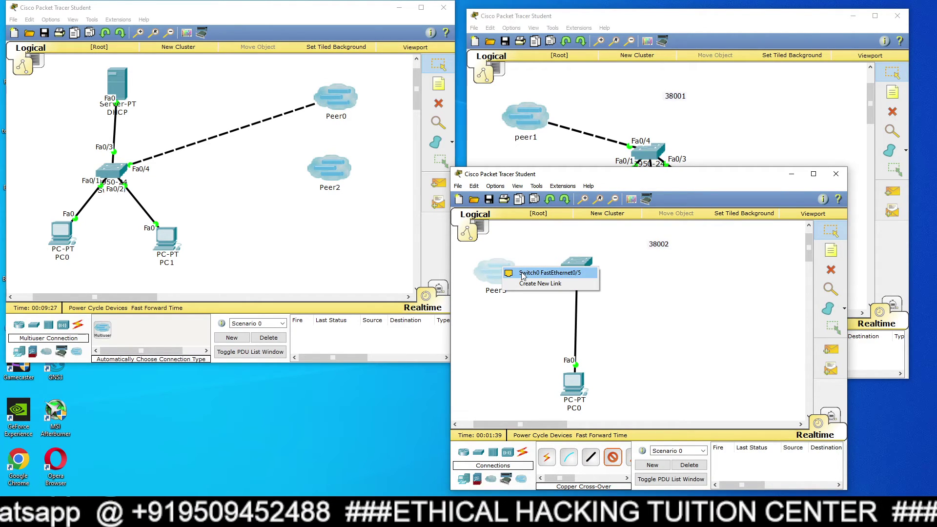
click(537, 272)
click(572, 266)
click(599, 282)
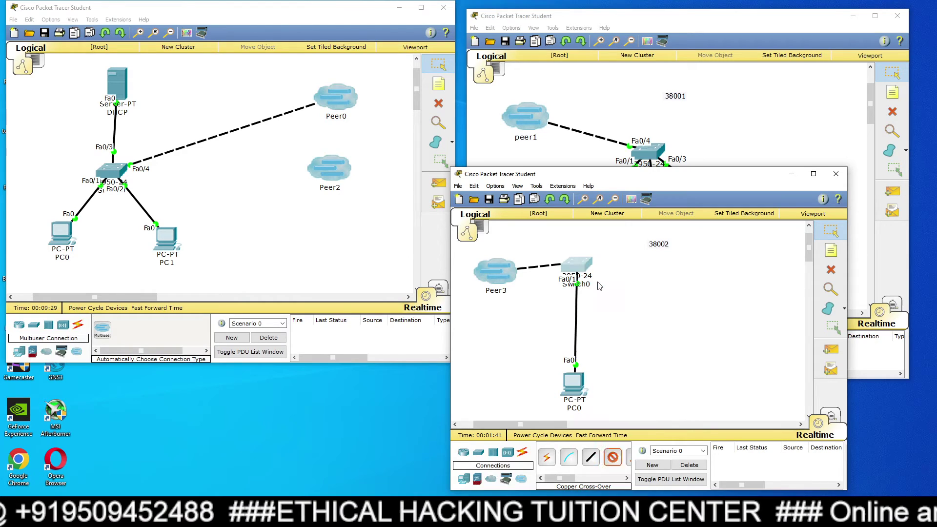
Align Switch0 and PC0 vertically and shift the 38002 window down slightly.
drag(577, 268, 586, 277)
drag(576, 388, 589, 384)
drag(588, 289, 601, 293)
drag(594, 384, 601, 385)
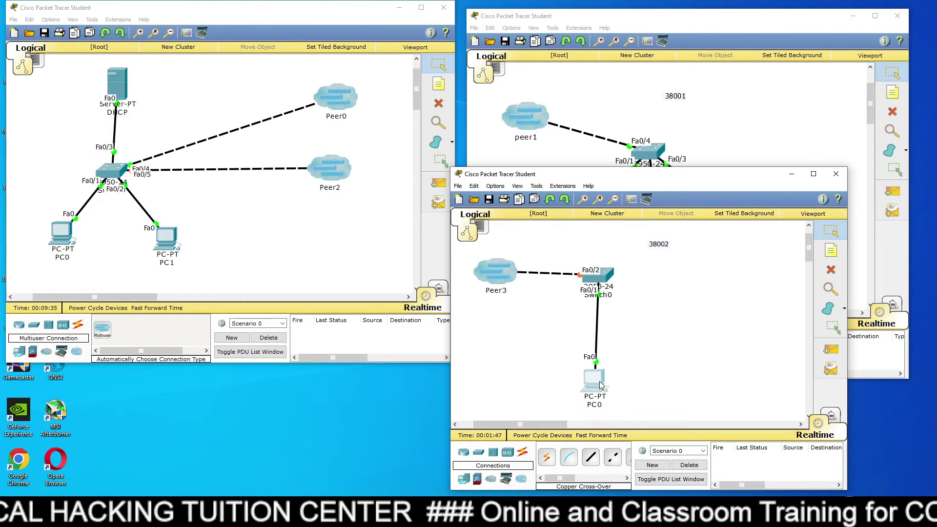
drag(565, 174, 565, 184)
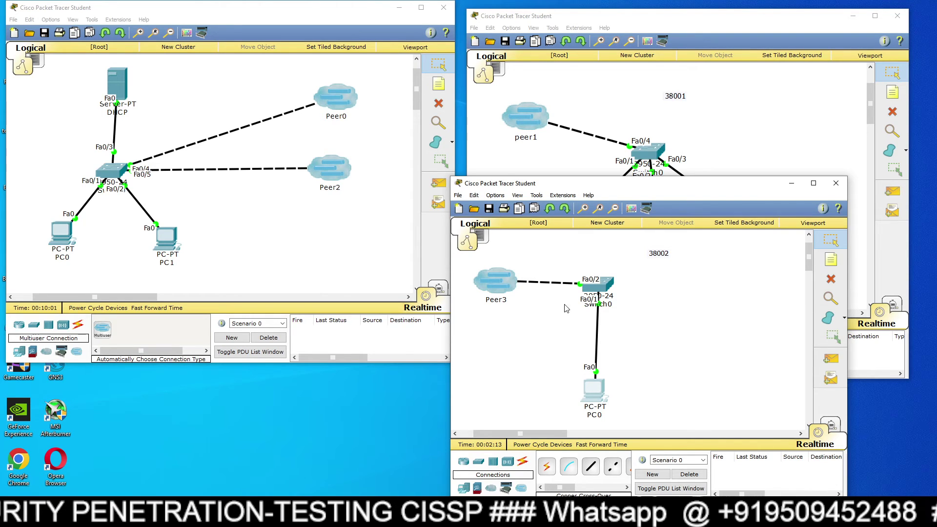
Switch PC0's IP configuration to DHCP, obtaining 1.0.0.7 with mask 255.0.0.0.
click(595, 390)
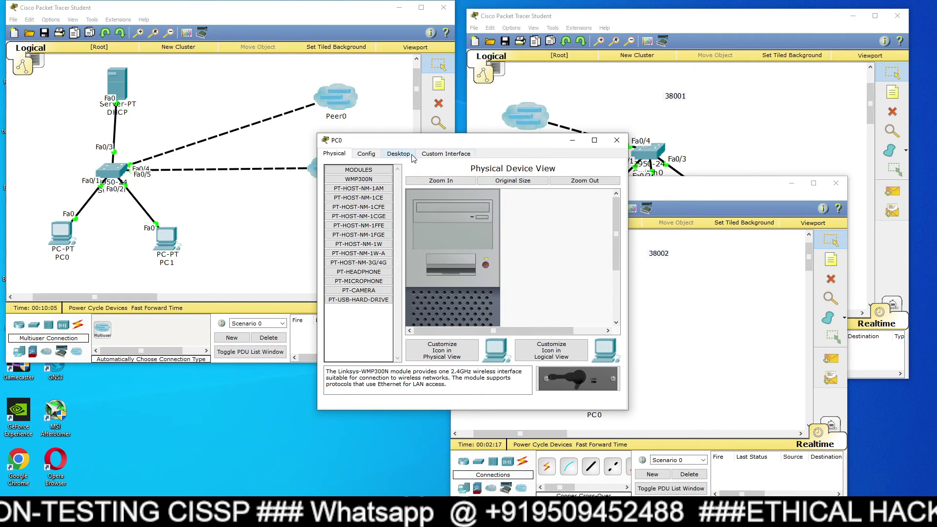
click(400, 154)
click(364, 192)
click(351, 198)
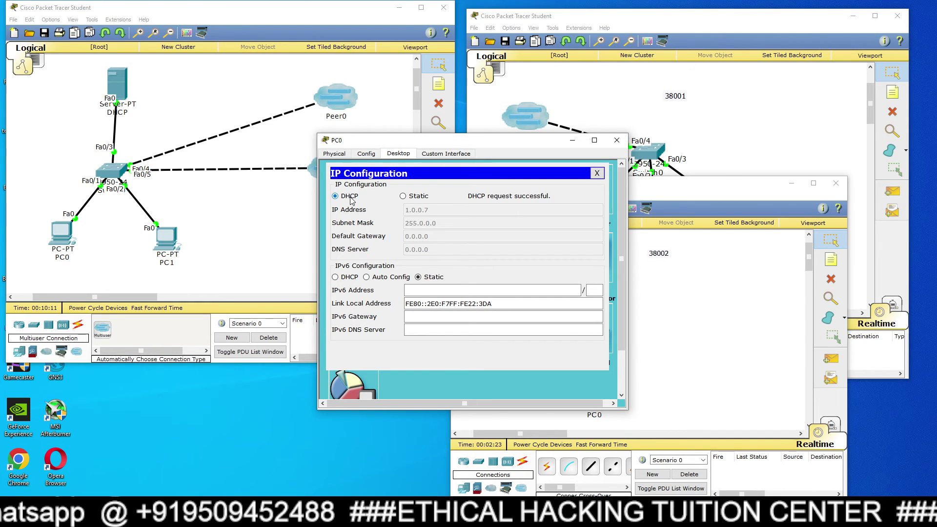
click(617, 140)
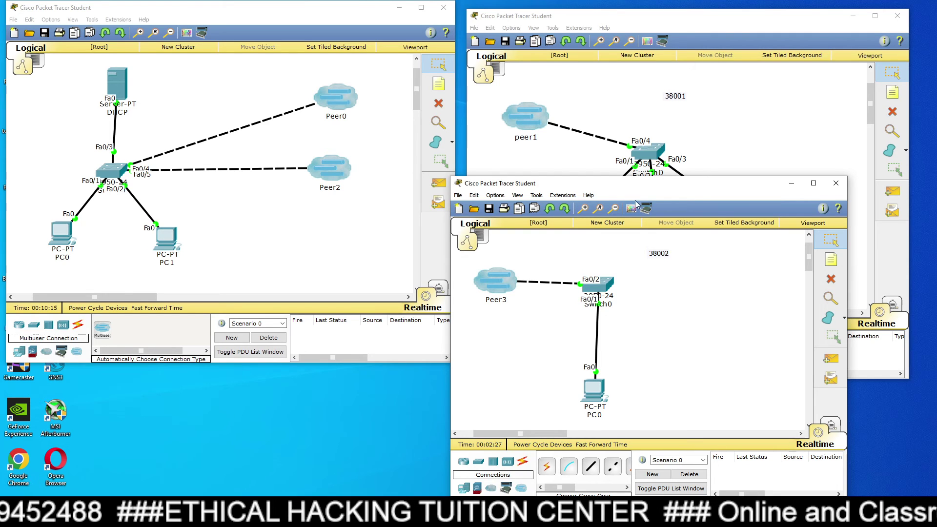
drag(606, 20, 599, 8)
double_click(599, 9)
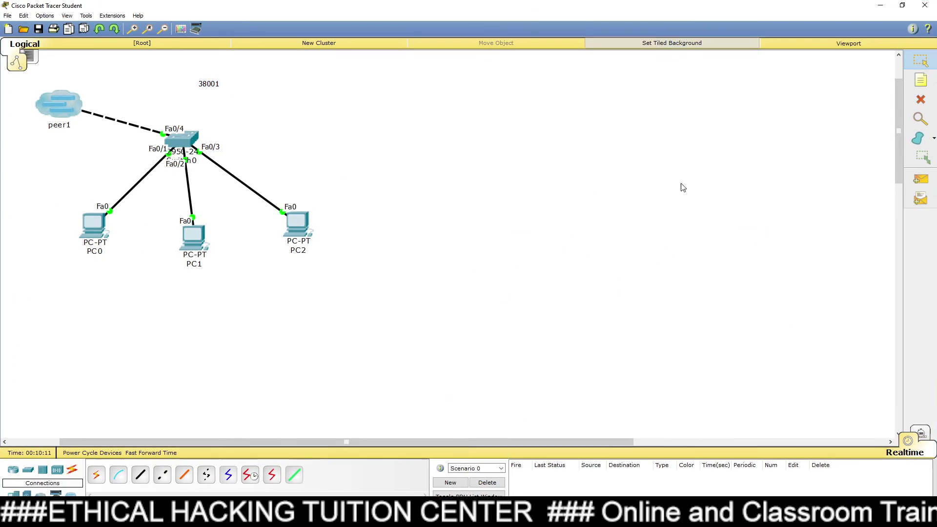
click(906, 5)
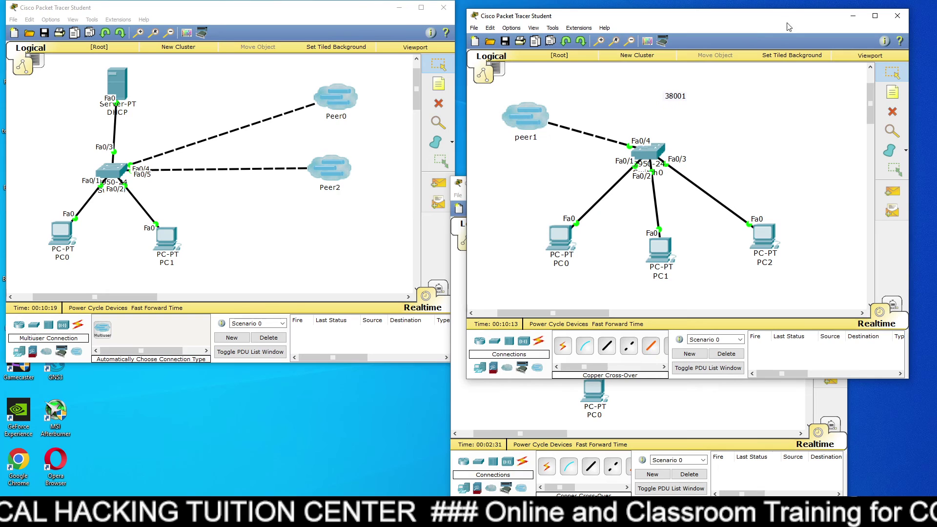
click(658, 426)
drag(647, 189, 658, 231)
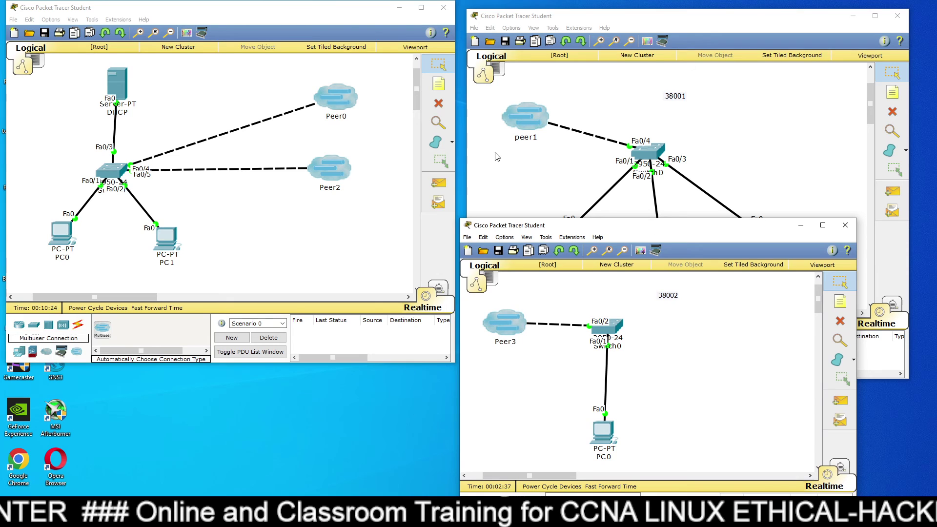
click(211, 81)
click(116, 19)
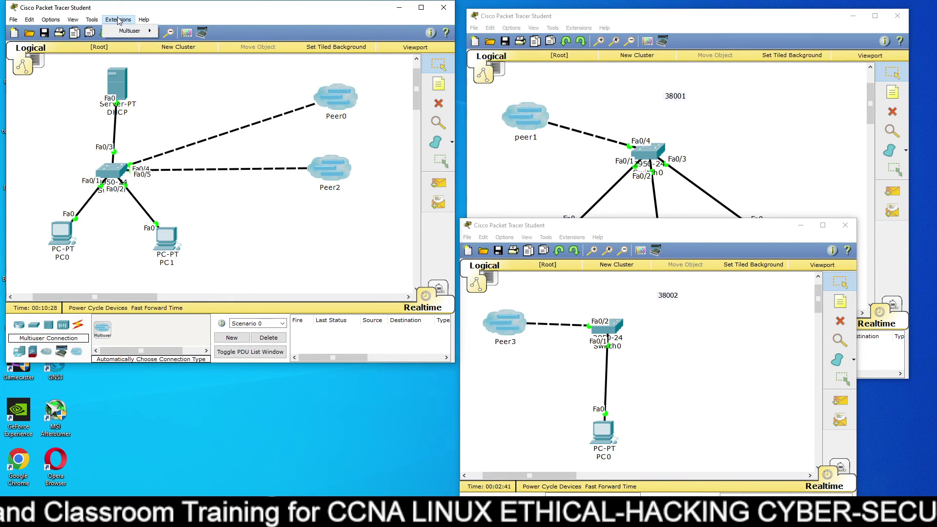
mouse_move(126, 31)
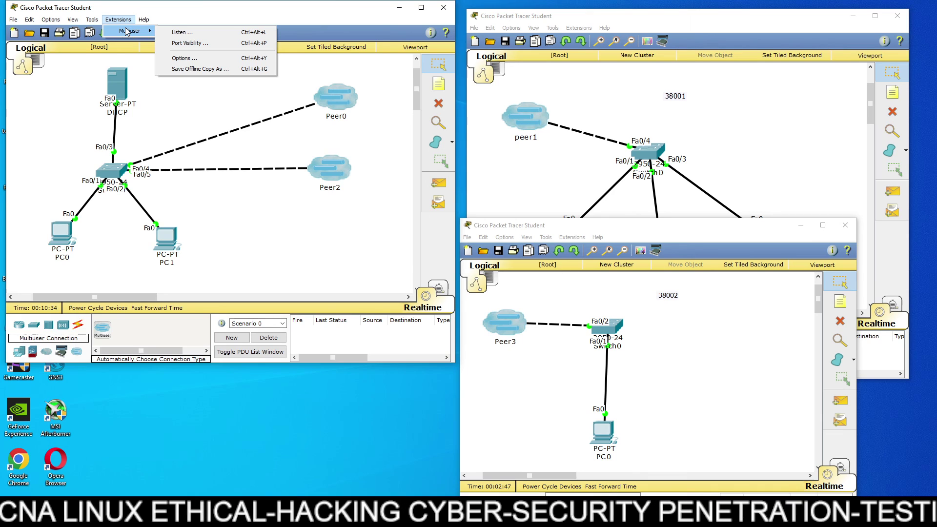
click(192, 94)
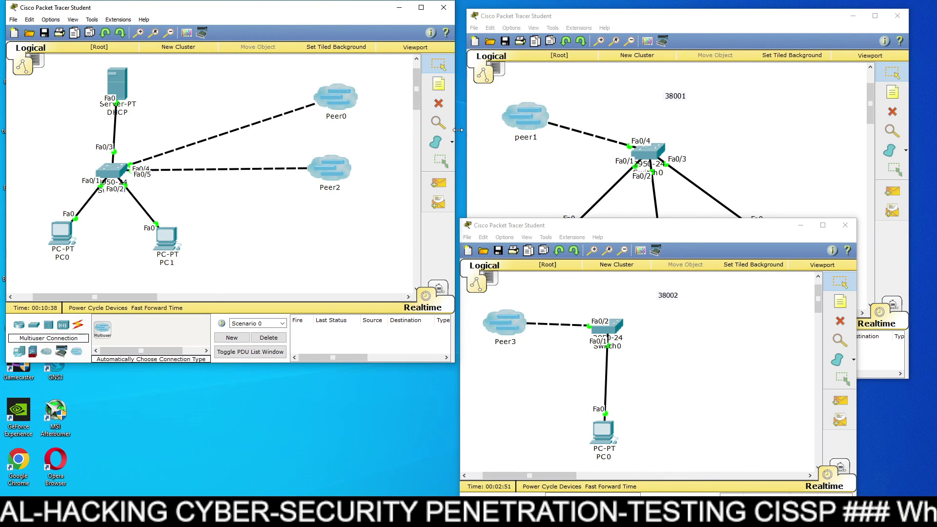
click(478, 131)
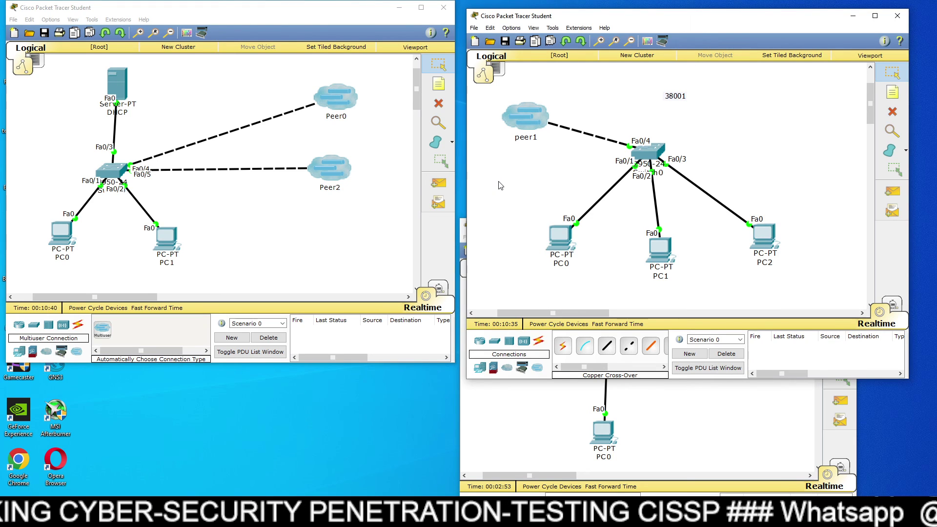
click(527, 416)
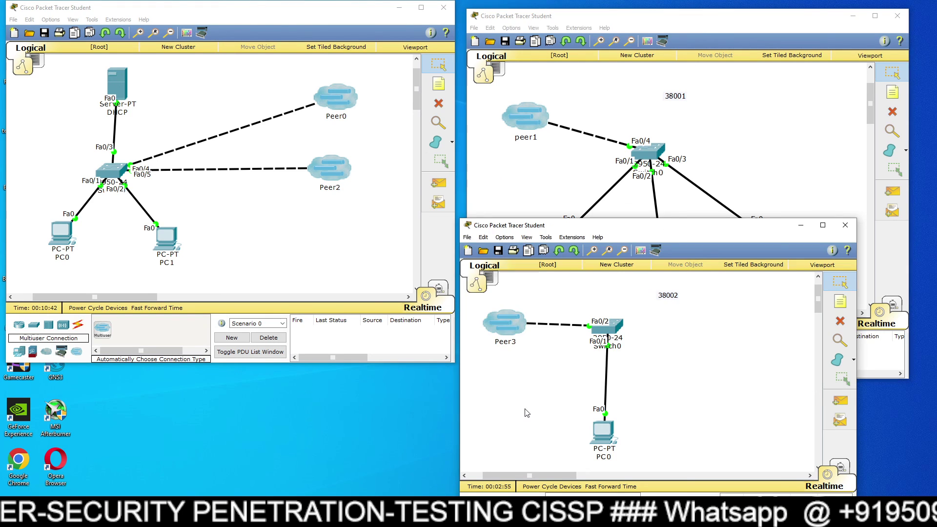